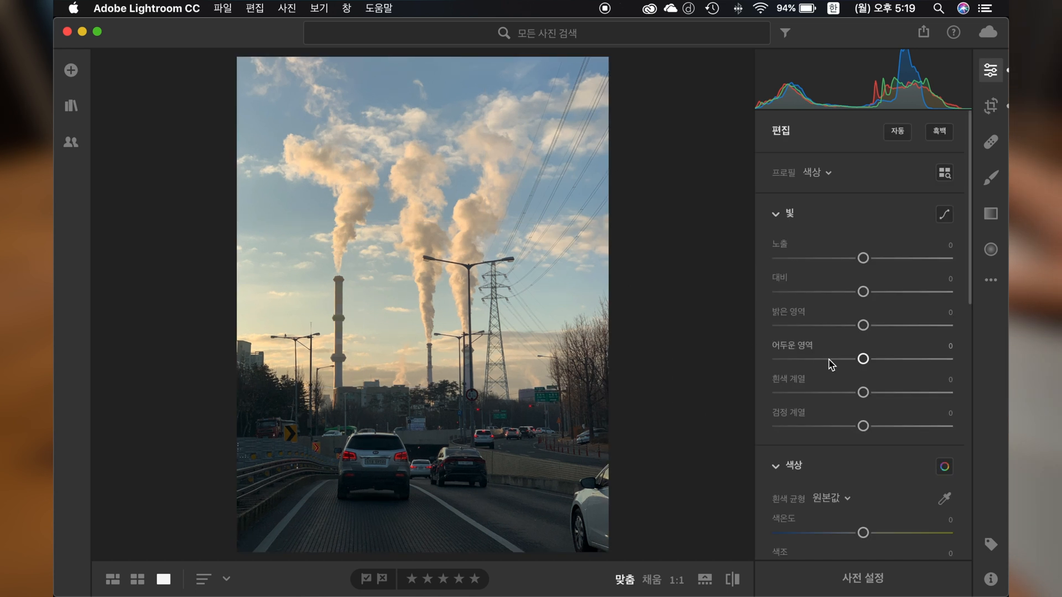
Try setting the white balance by sampling the white car at the photo's lower right edge, and undo it.
scroll(830, 363, "down", 5)
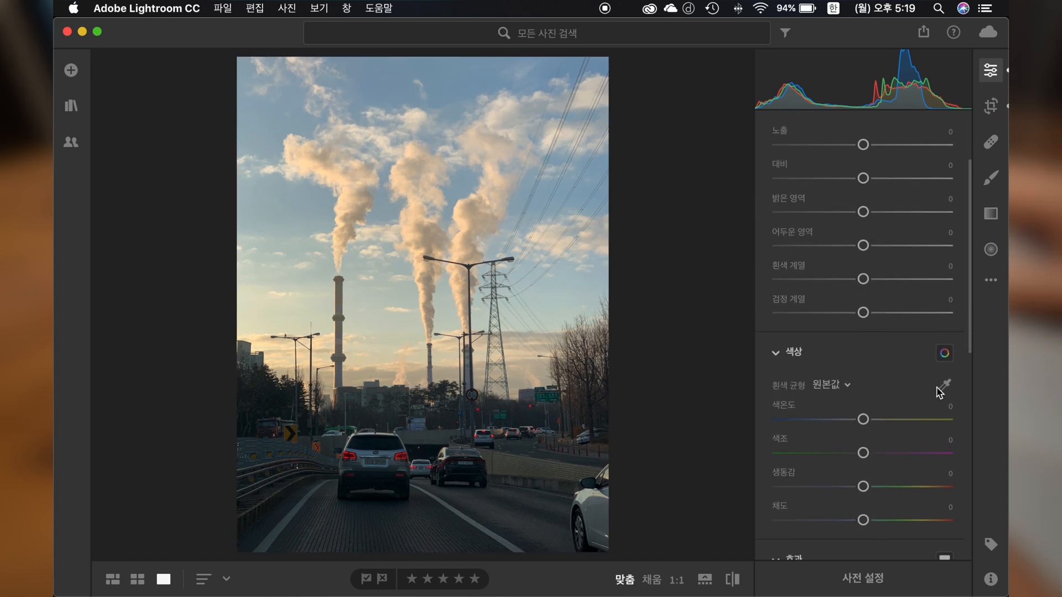
left_click(947, 386)
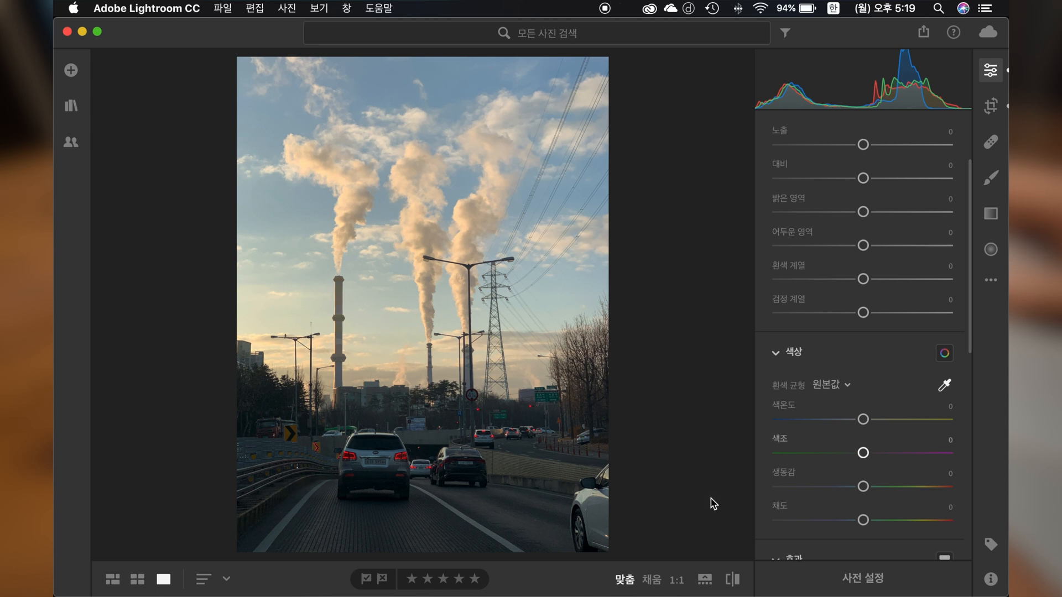
left_click(584, 495)
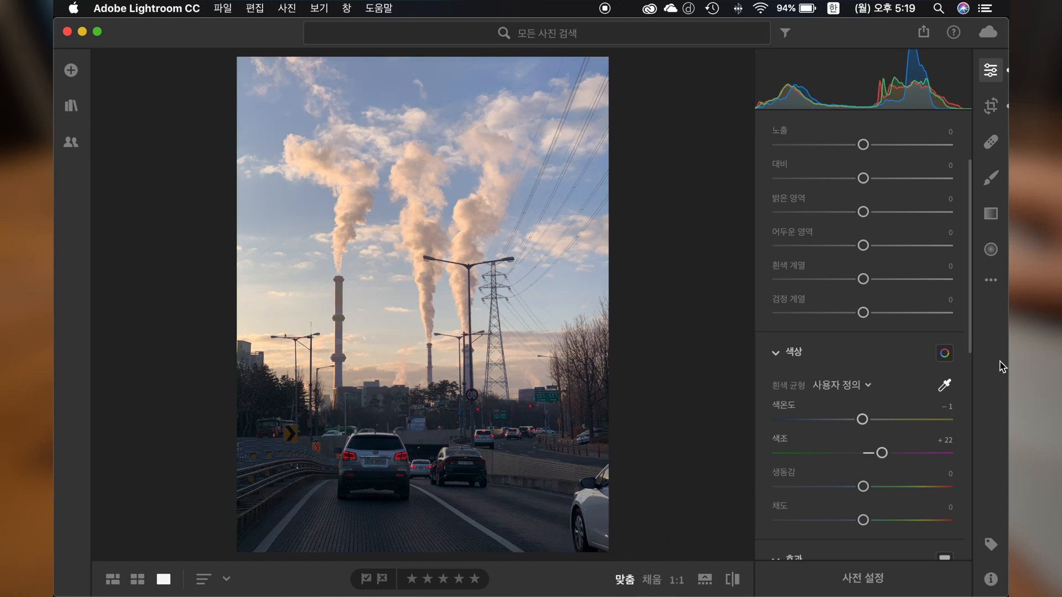
key("super+z")
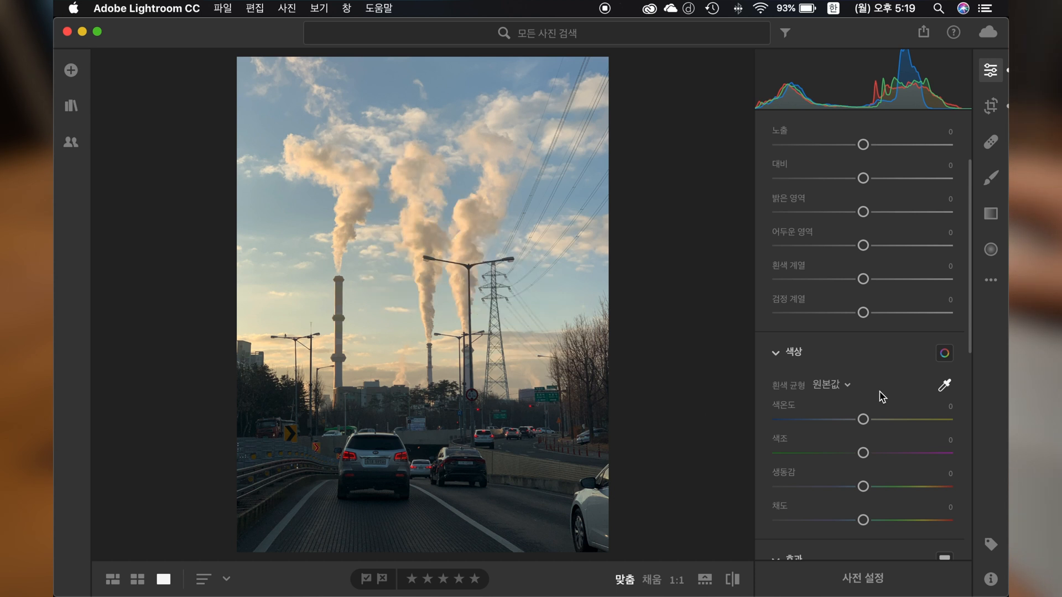
Warm the photo by setting the color temperature to +16.
left_click_drag(868, 420, 880, 421)
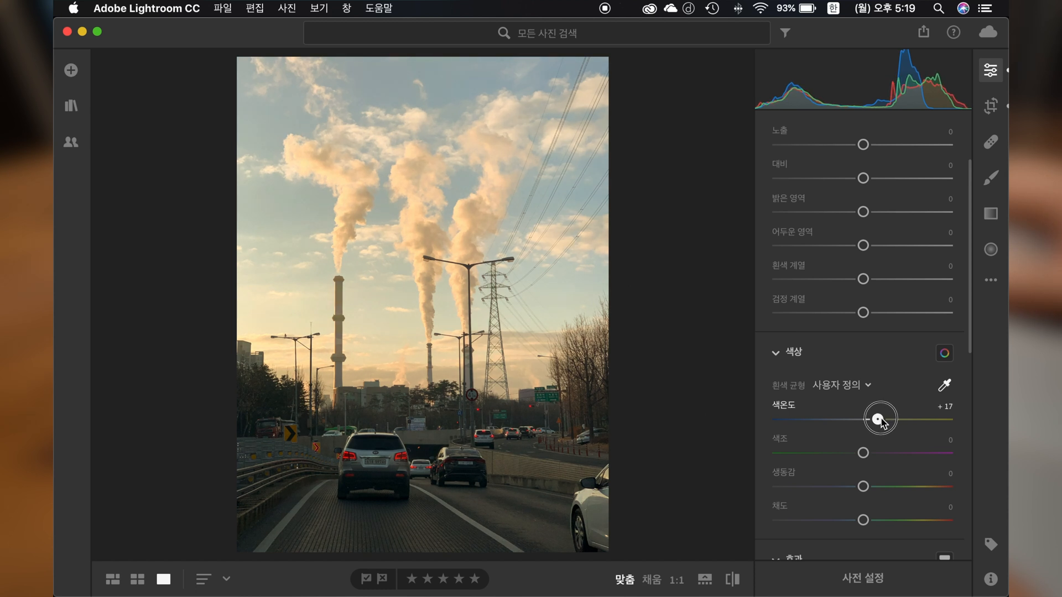
left_click_drag(881, 423, 876, 419)
scroll(846, 273, "up", 1)
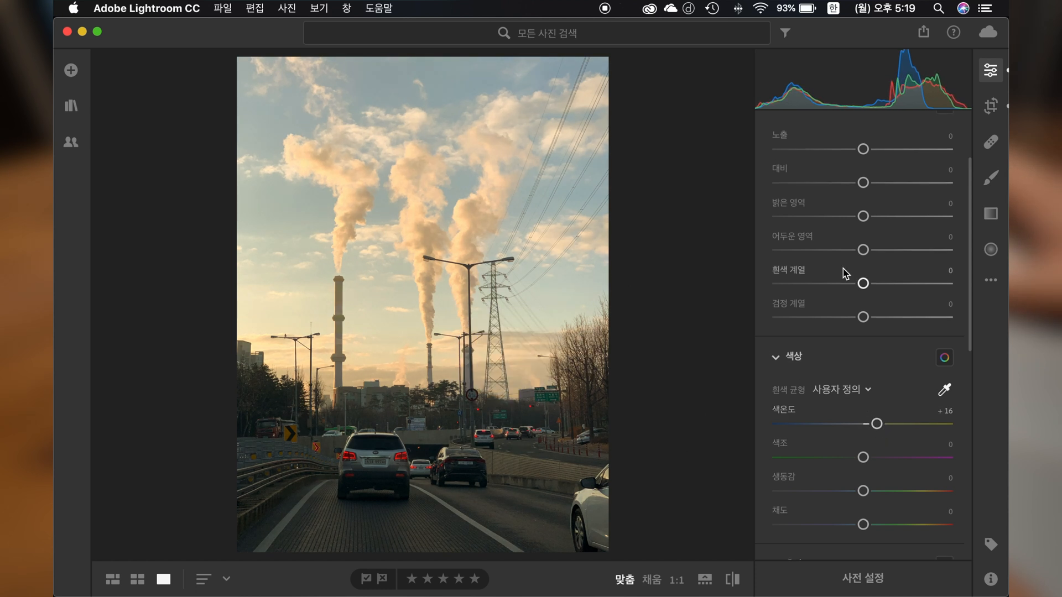
Adjust the photo's light with highlights +11, shadows −3, whites +14 and blacks −4.
scroll(846, 273, "up", 4)
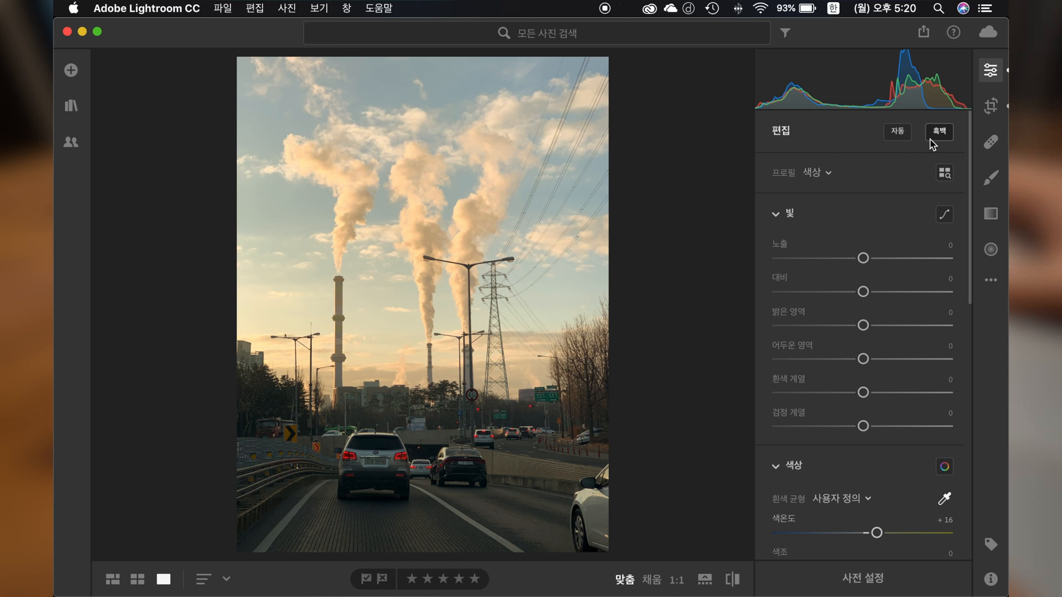
key("super+z")
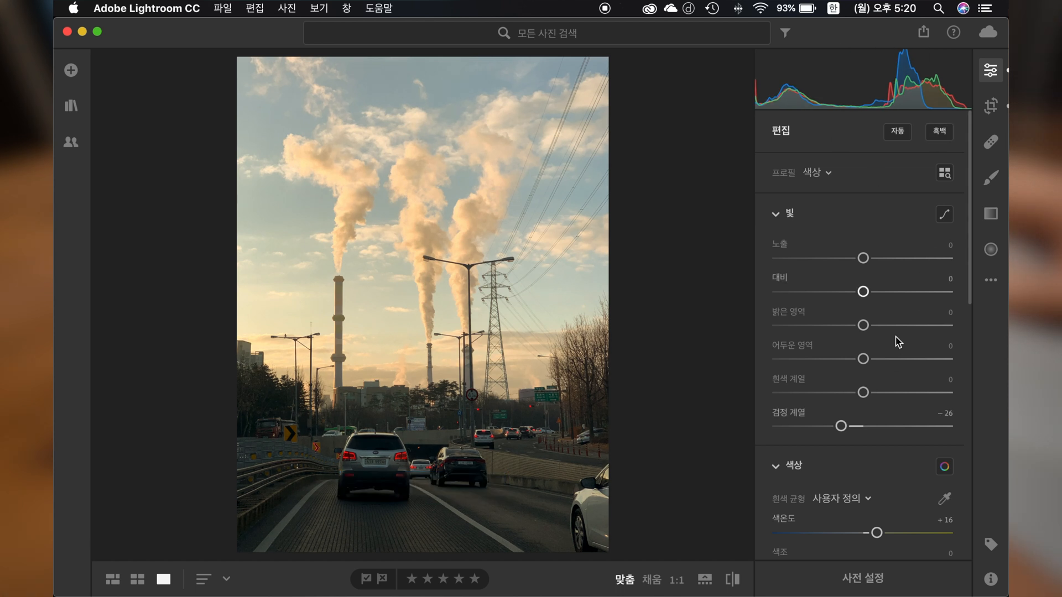
mouse_move(857, 432)
left_mouse_down()
mouse_move(903, 431)
mouse_move(859, 431)
left_mouse_up()
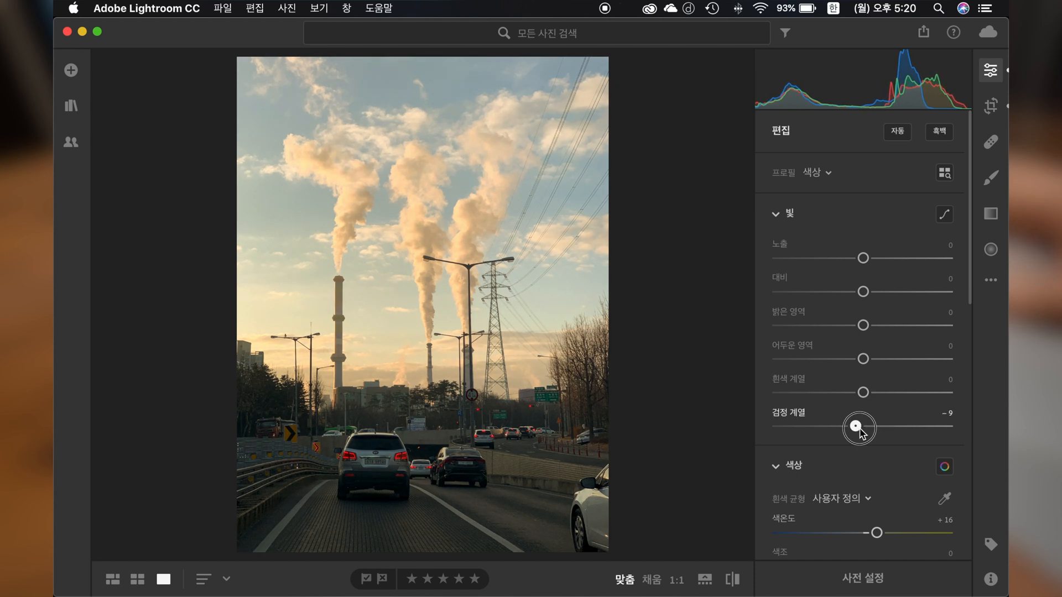
left_click_drag(864, 394, 865, 361)
left_click_drag(864, 326, 877, 325)
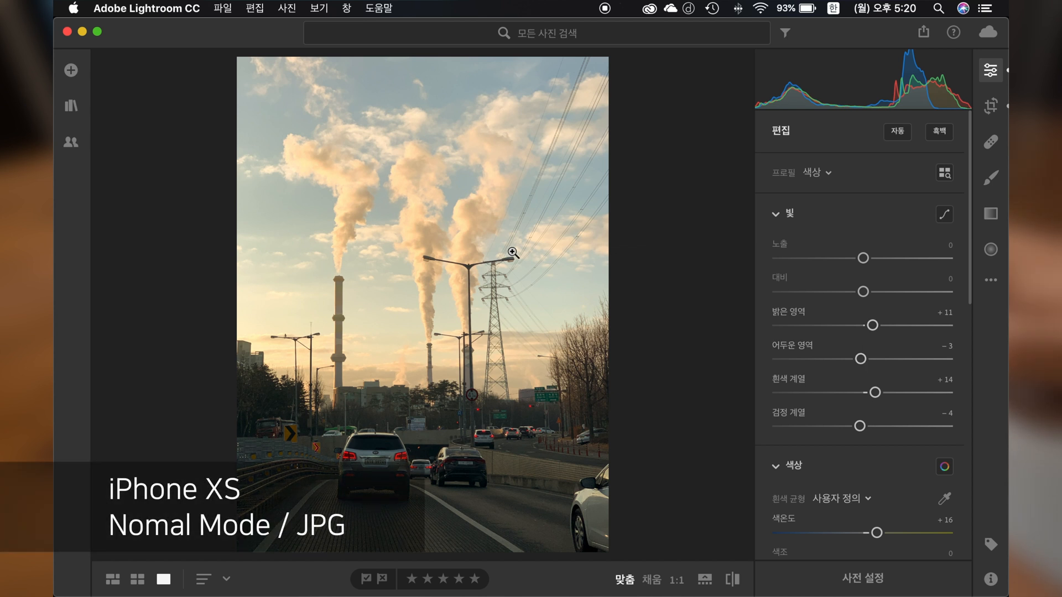
Compare the edited photo with its original version twice, ending on the edited version.
key("backslash")
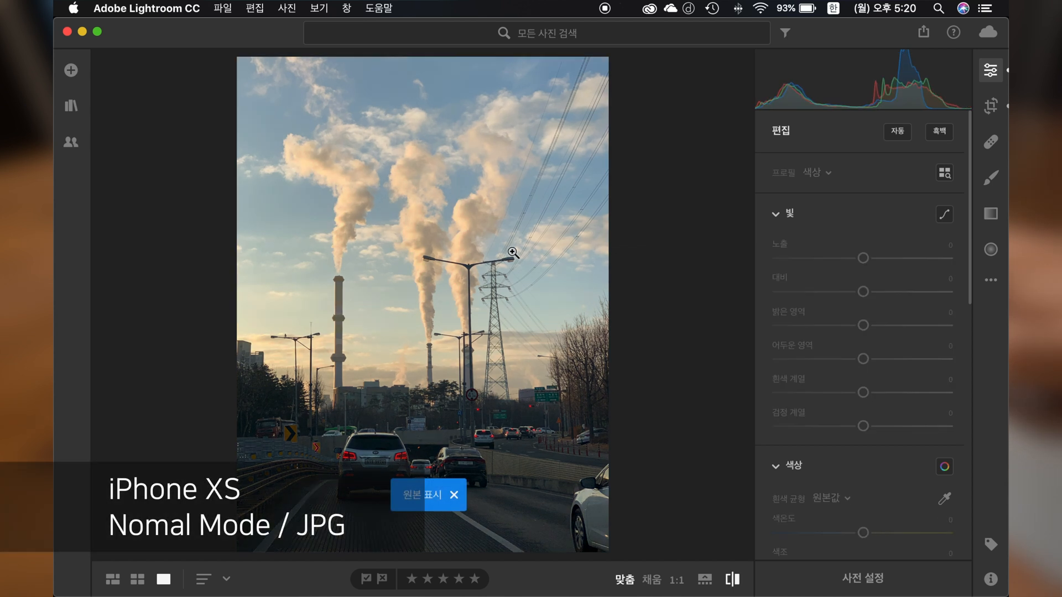
key("backslash")
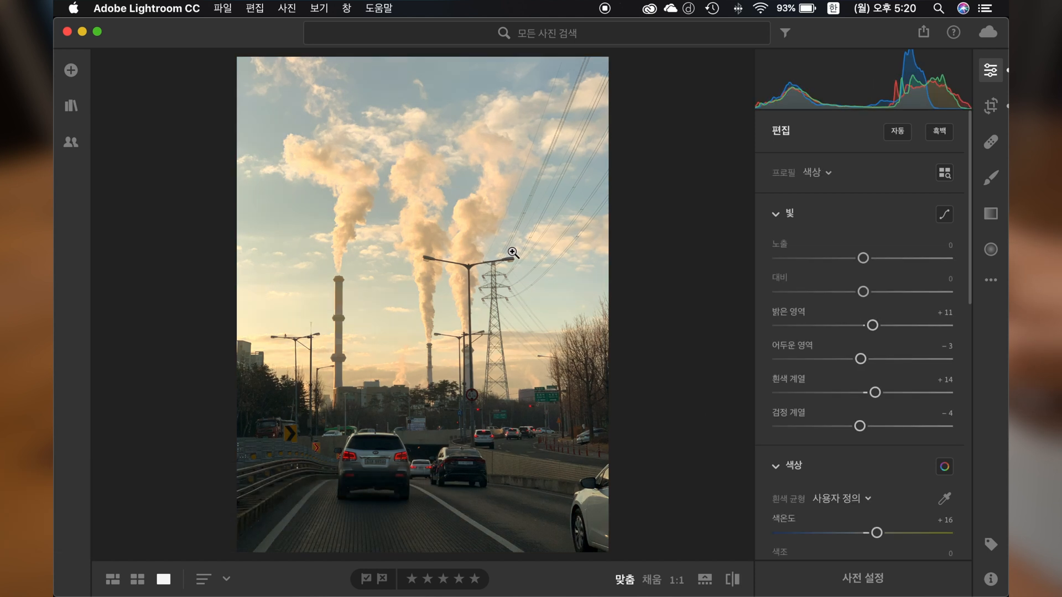
key("backslash")
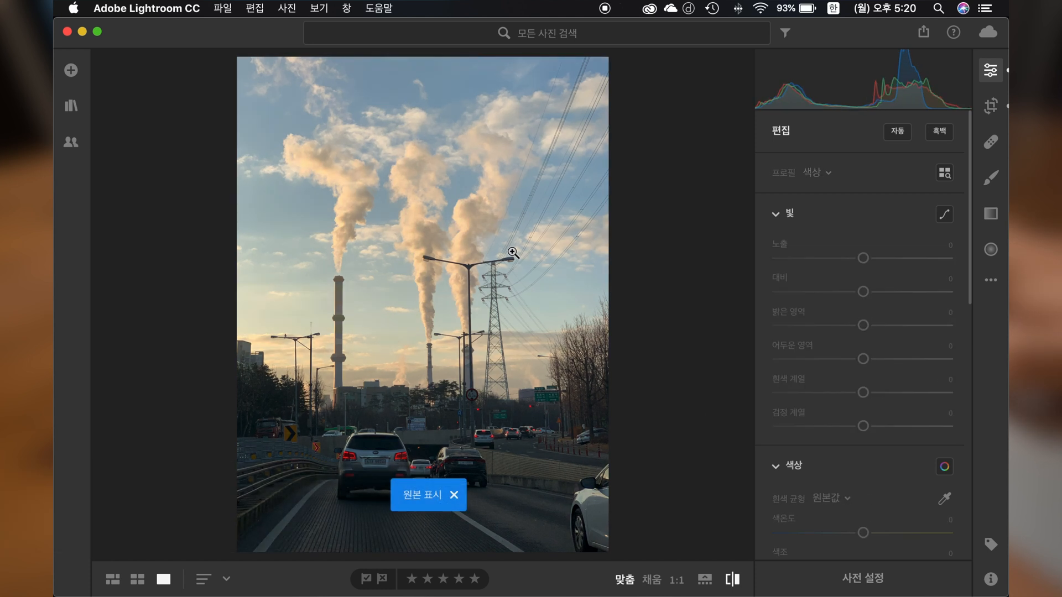
key("backslash")
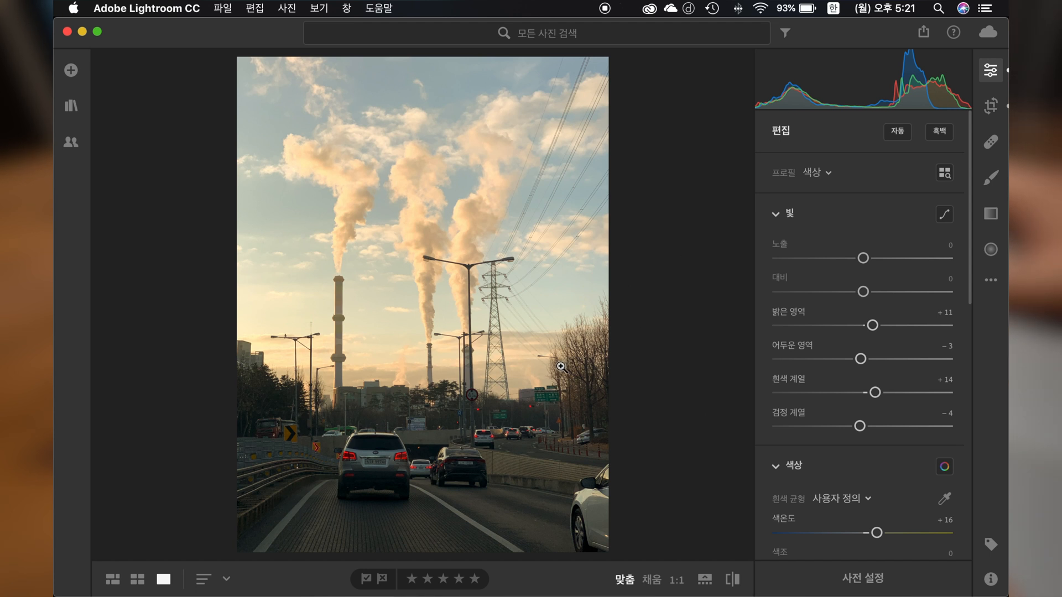
Add a nearly horizontal linear gradient over the road and lower its fade to cover only the bottom of the photo.
left_click(991, 213)
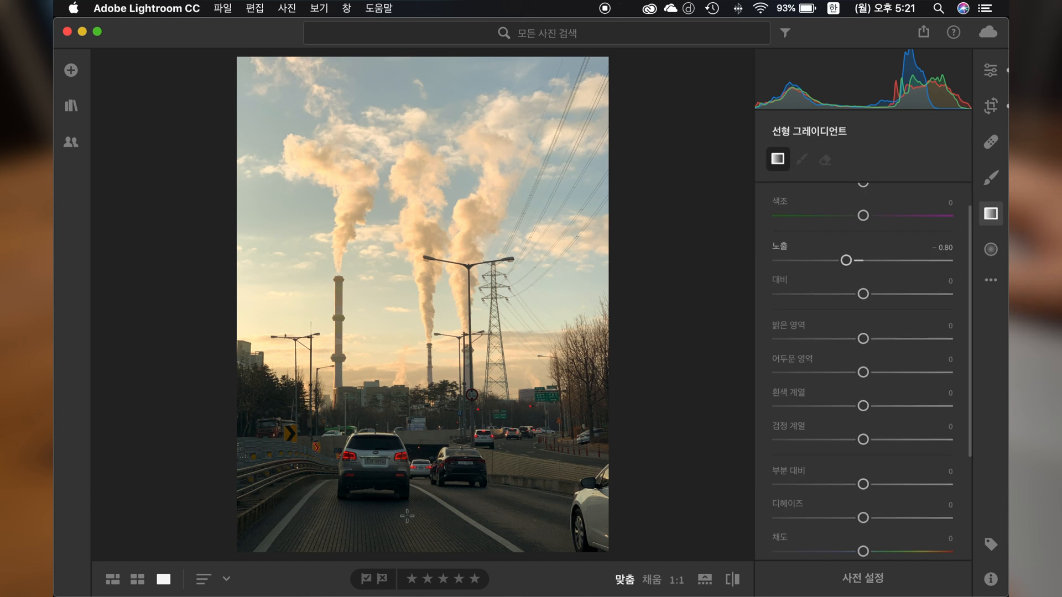
left_click_drag(407, 515, 412, 363)
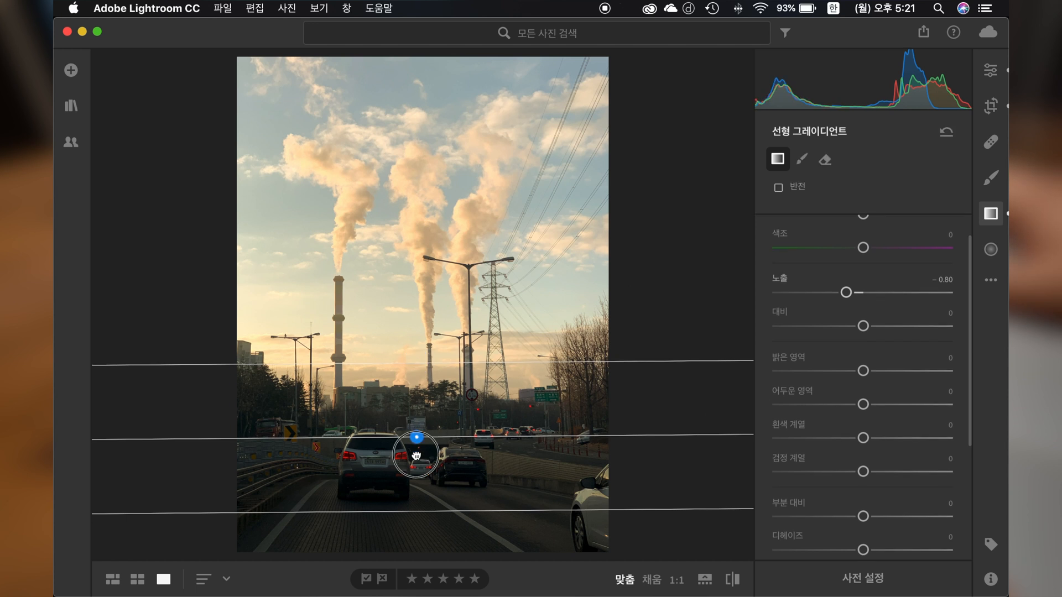
left_click_drag(416, 456, 413, 499)
left_click_drag(535, 421, 533, 437)
left_click_drag(415, 502, 421, 493)
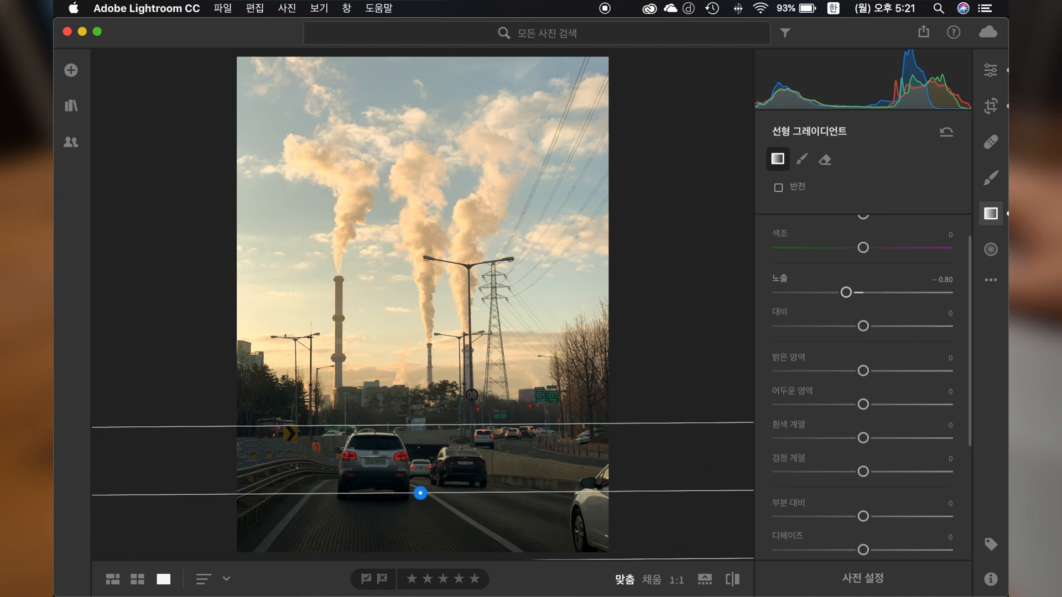
Set the road gradient's exposure to −1.96 and move the gradient slightly upward, centering it at the level of the cars.
scroll(885, 298, "up", 2)
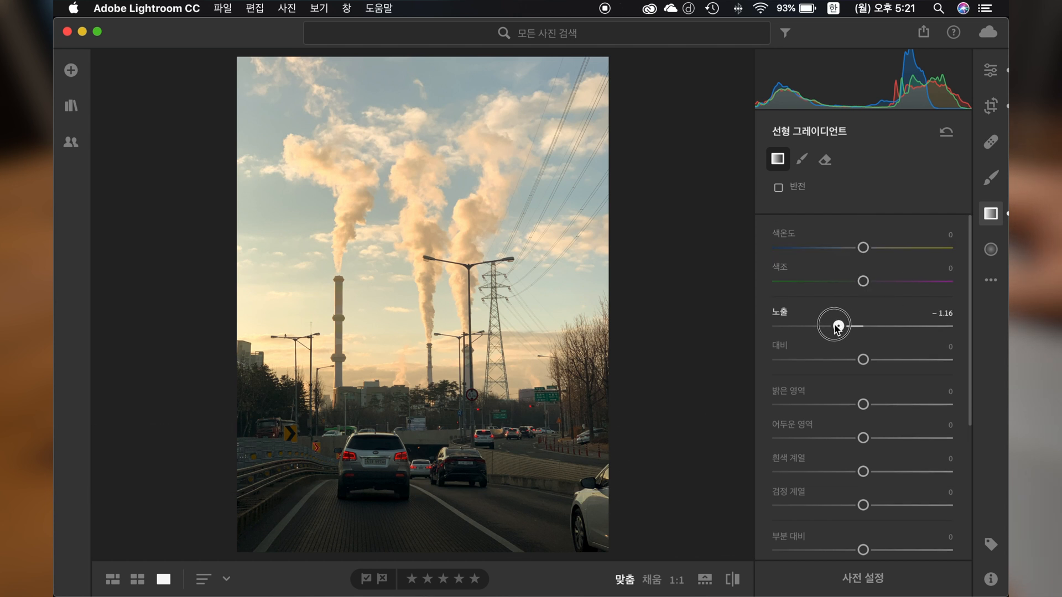
left_click_drag(838, 327, 797, 327)
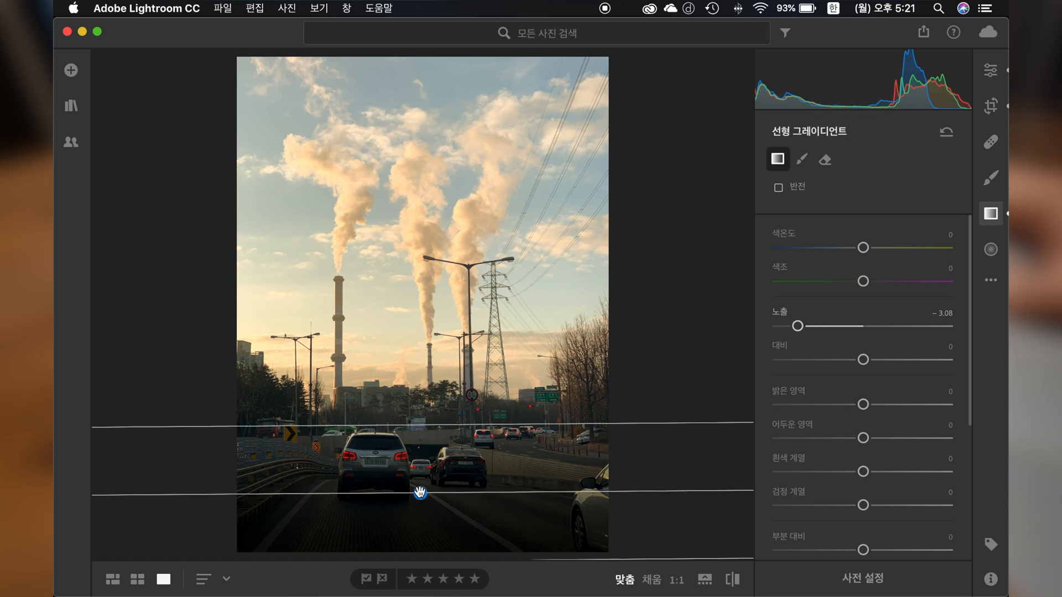
left_click_drag(420, 492, 420, 473)
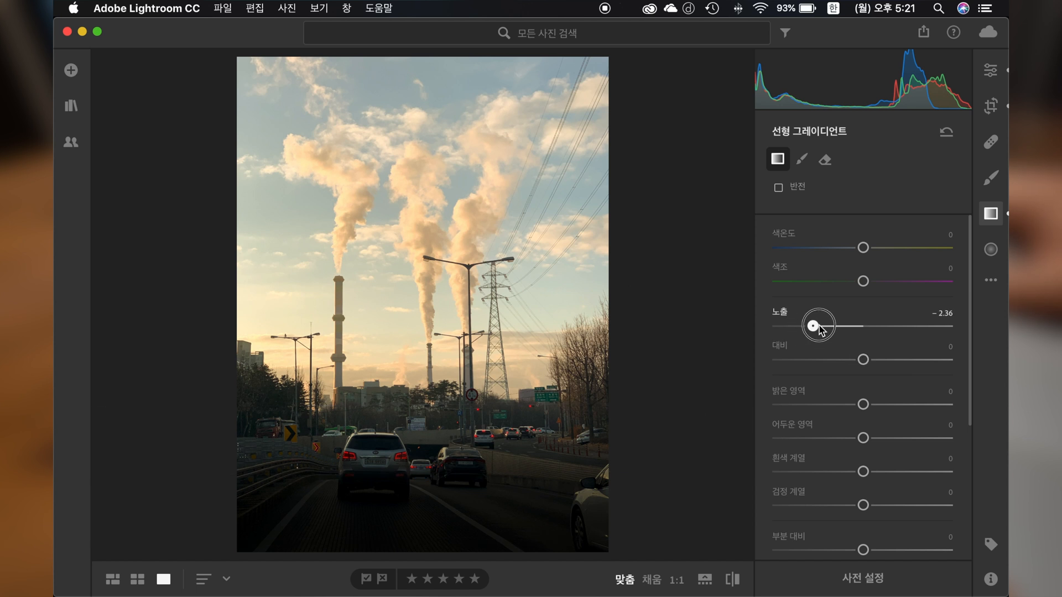
left_click_drag(819, 330, 825, 330)
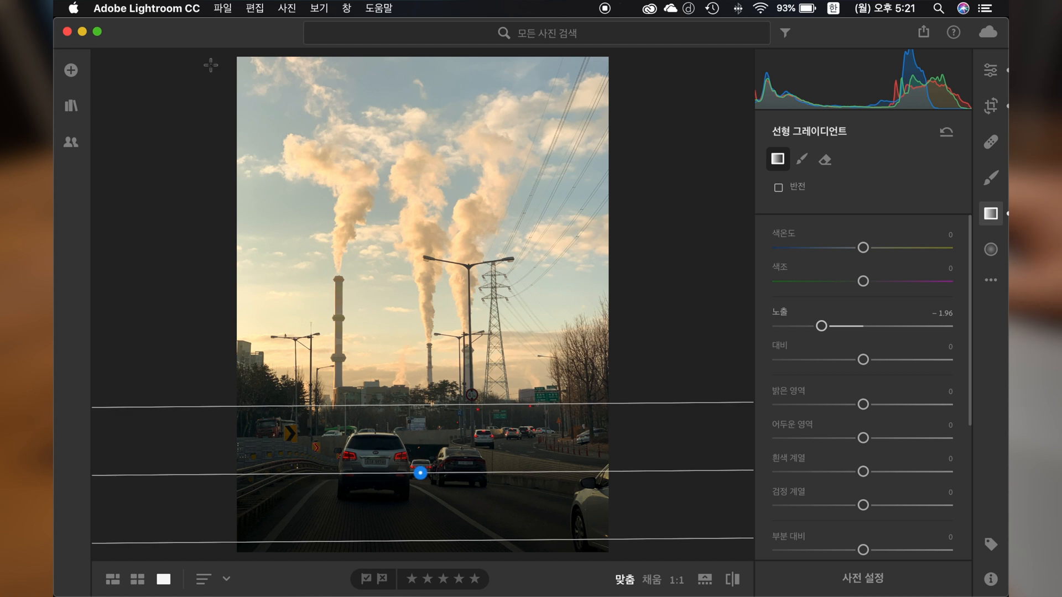
Add a second linear gradient, nearly level, across the upper sky with exposure reset to 0 and temperature −55.
left_click_drag(429, 112, 433, 206)
left_click_drag(435, 155, 429, 89)
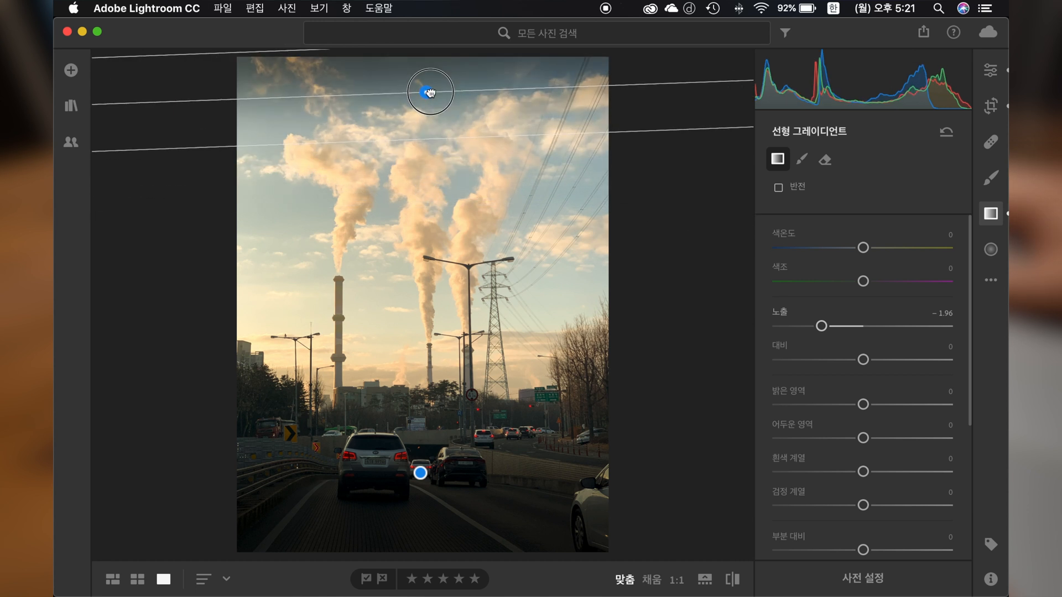
double_click(823, 326)
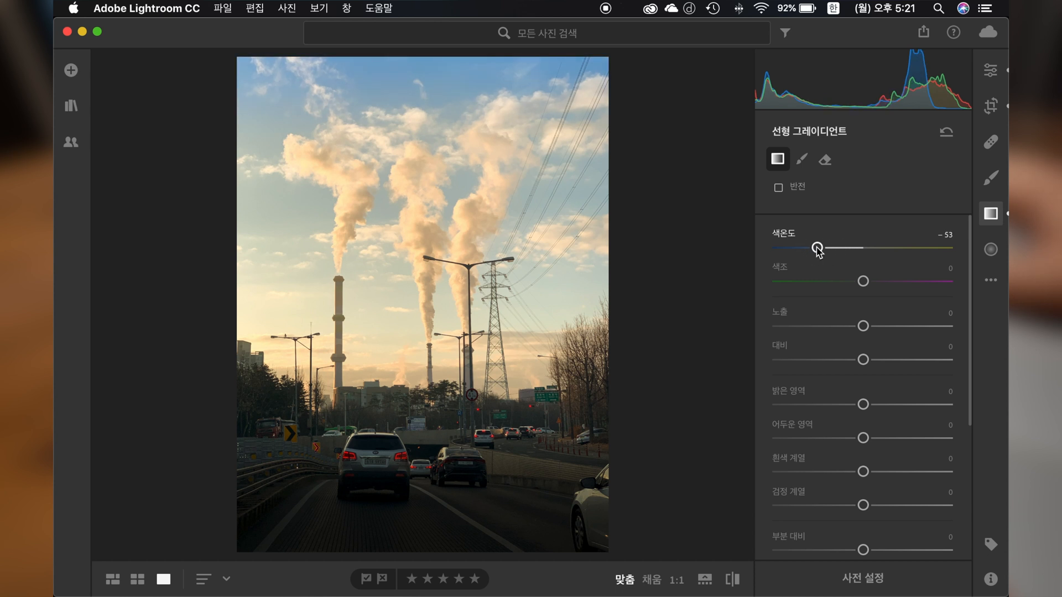
left_click_drag(796, 253, 784, 251)
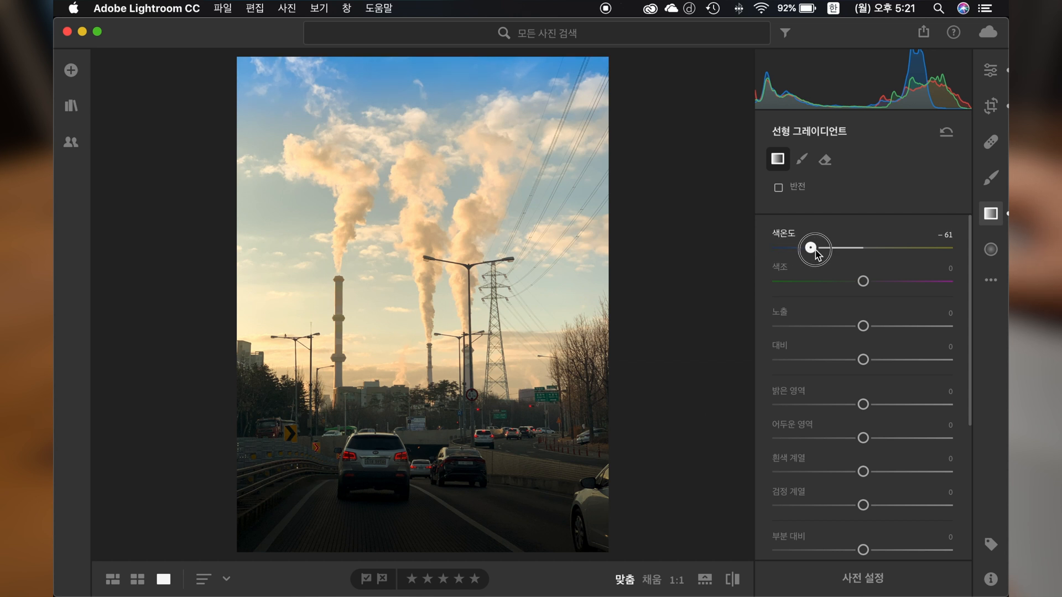
left_click_drag(811, 248, 817, 249)
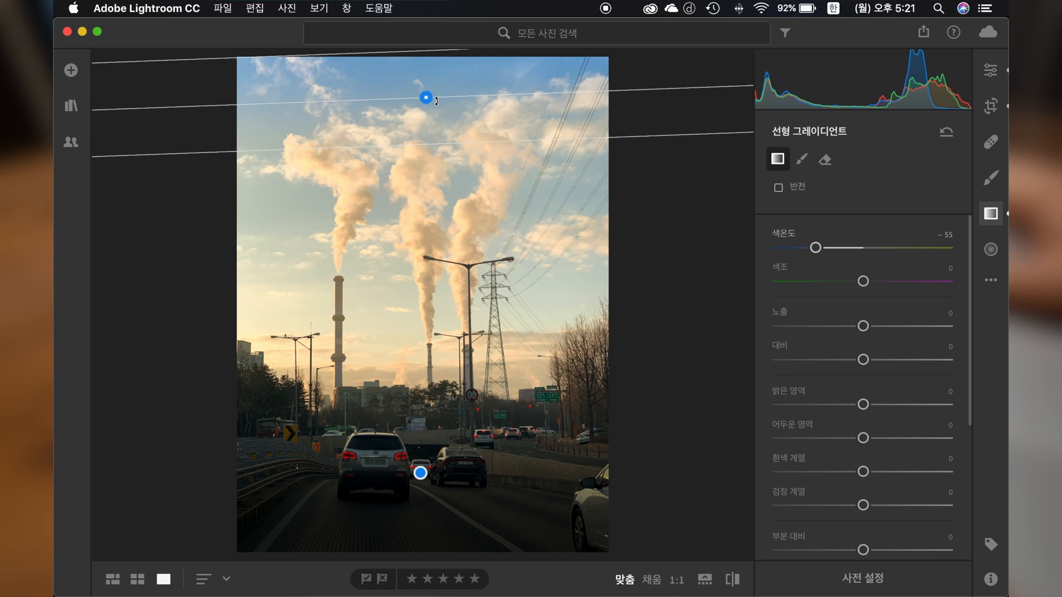
left_click_drag(436, 101, 428, 101)
left_click_drag(427, 148, 424, 155)
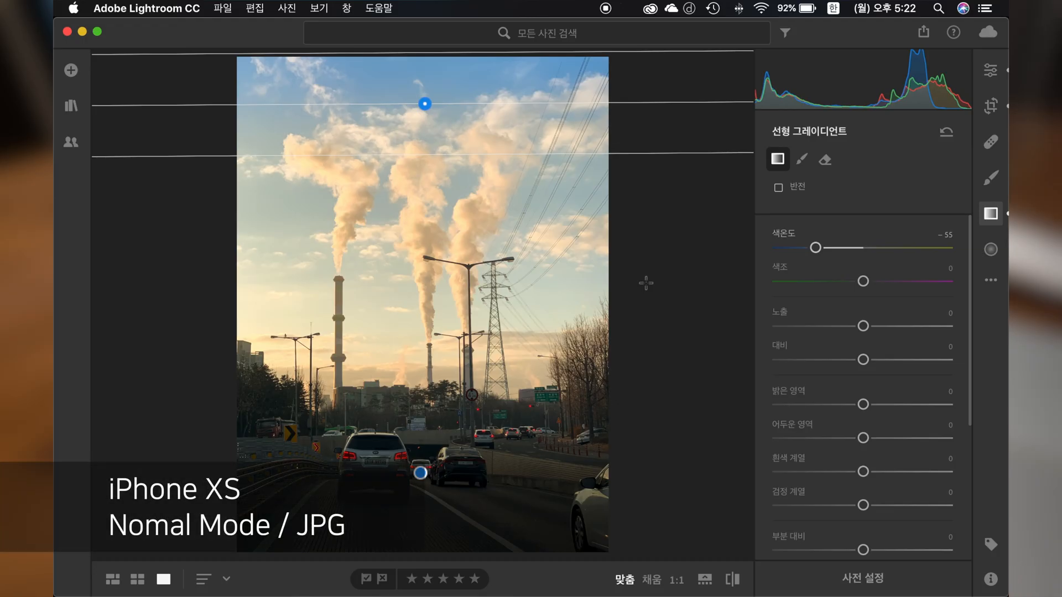
Leave the gradient editing and compare the result with the original photo.
key("e")
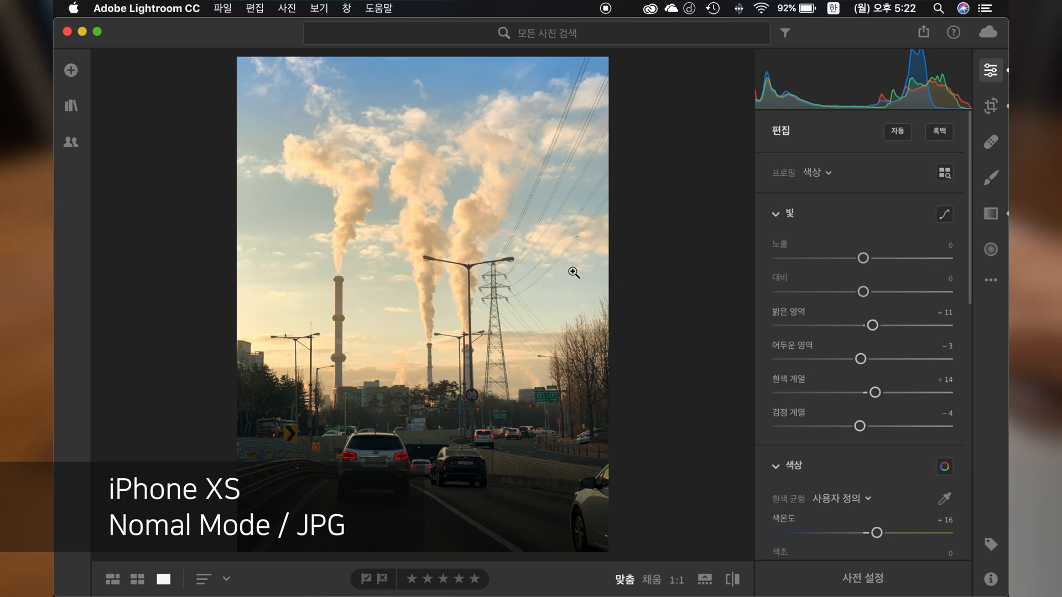
key("backslash")
key("backslash")
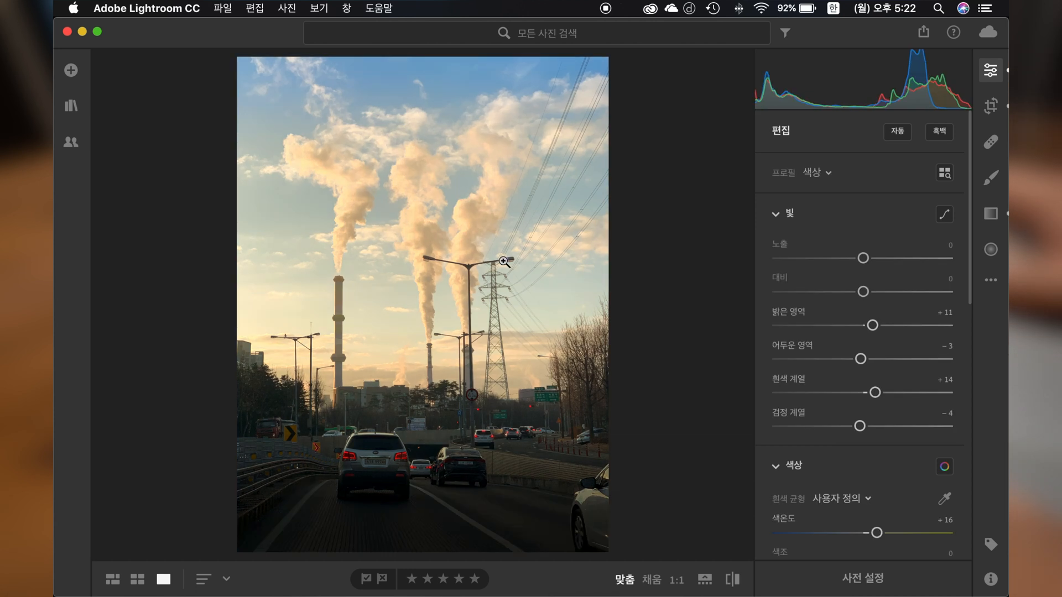
Prepare a new adjustment brush for the smoke plumes with size 10 and temperature reset to 0.
left_click(433, 213)
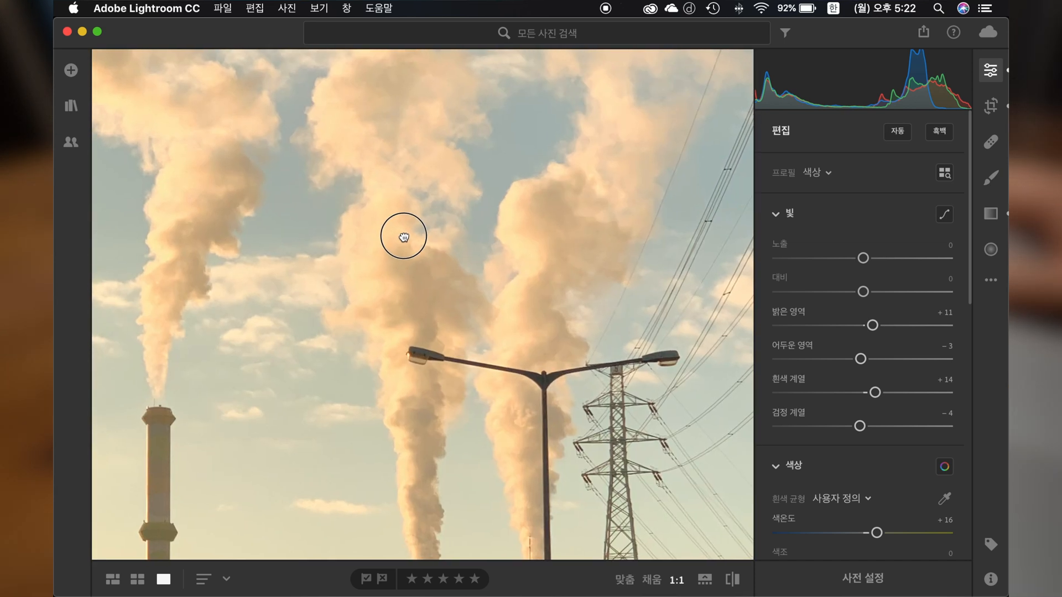
left_click_drag(404, 237, 448, 260)
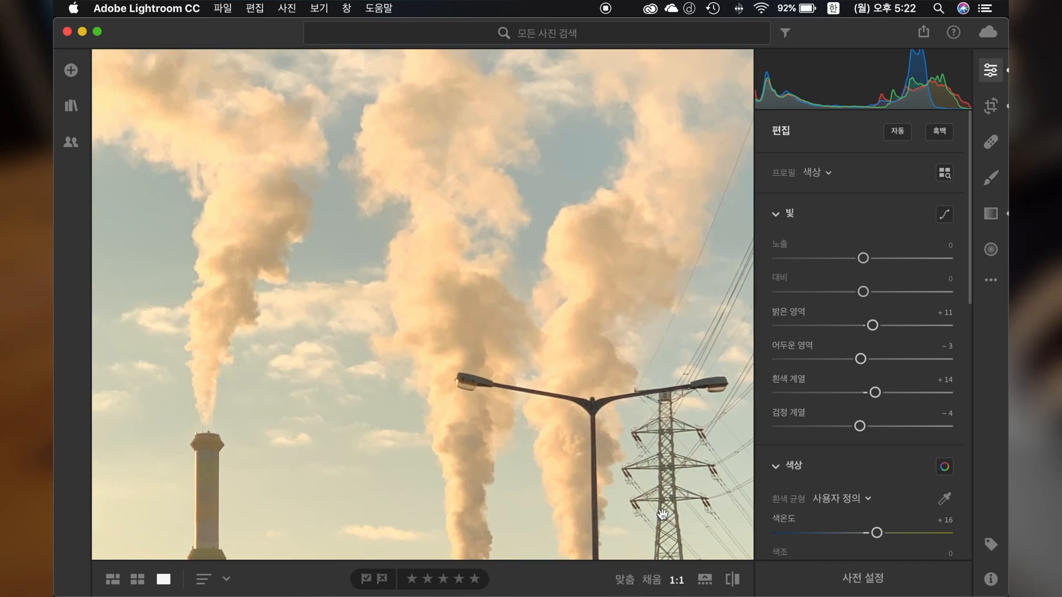
left_click(991, 178)
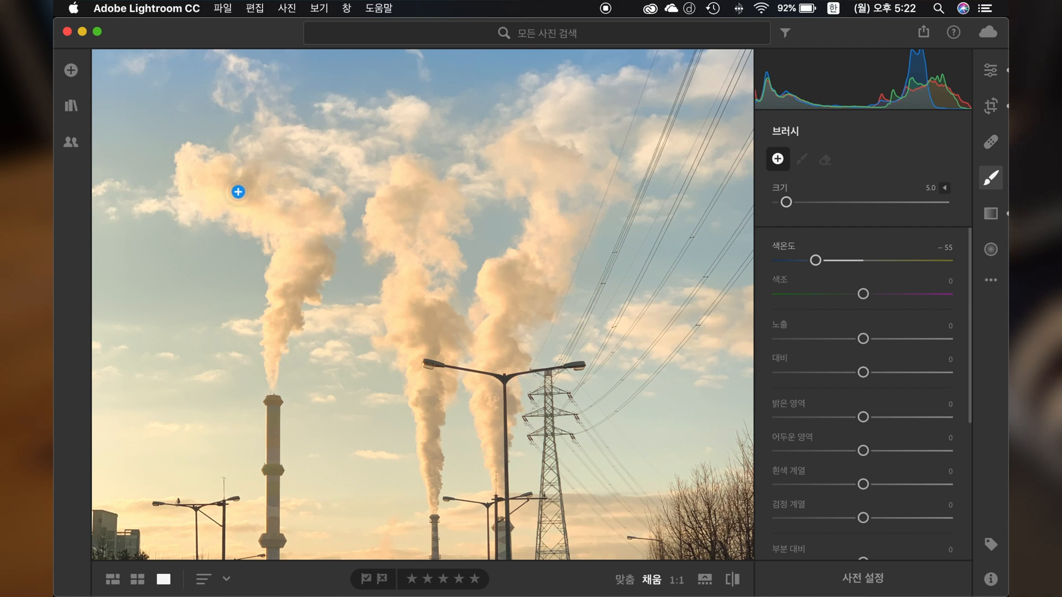
key("bracketright")
key("bracketright")
key("bracketright")
key("bracketright")
key("bracketright")
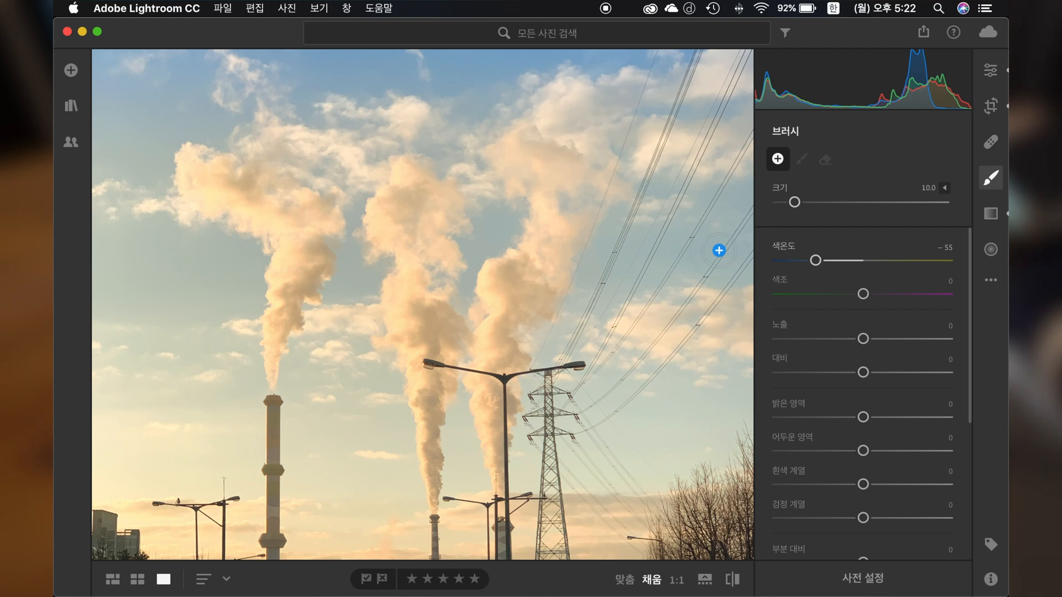
double_click(816, 260)
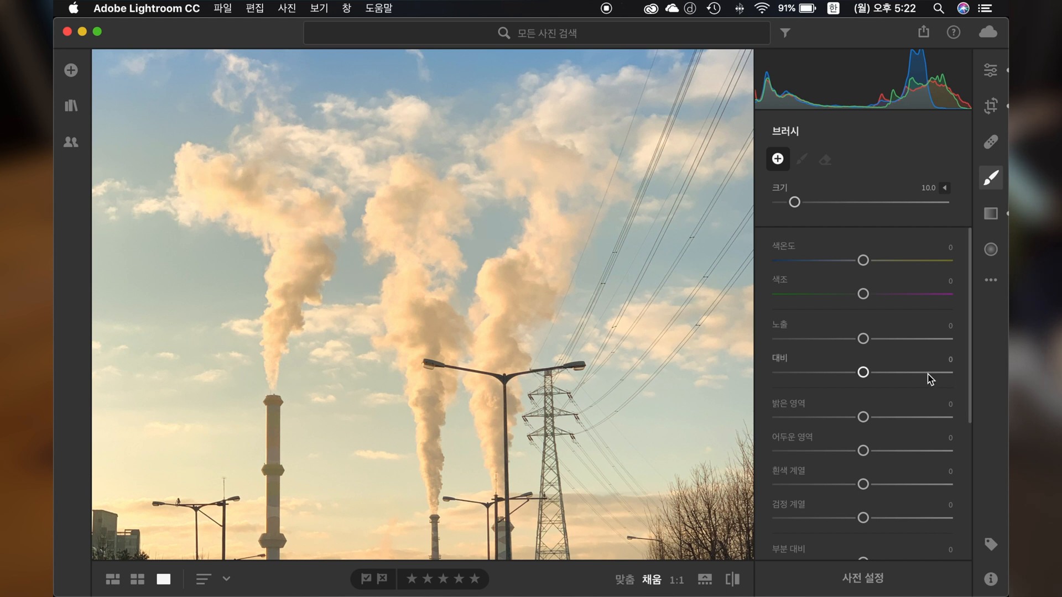
Set the brush's clarity to +37 and paint over the smoke plumes, reducing the brush size to 9 and 7 for narrower parts.
scroll(929, 376, "down", 5)
scroll(927, 373, "down", 3)
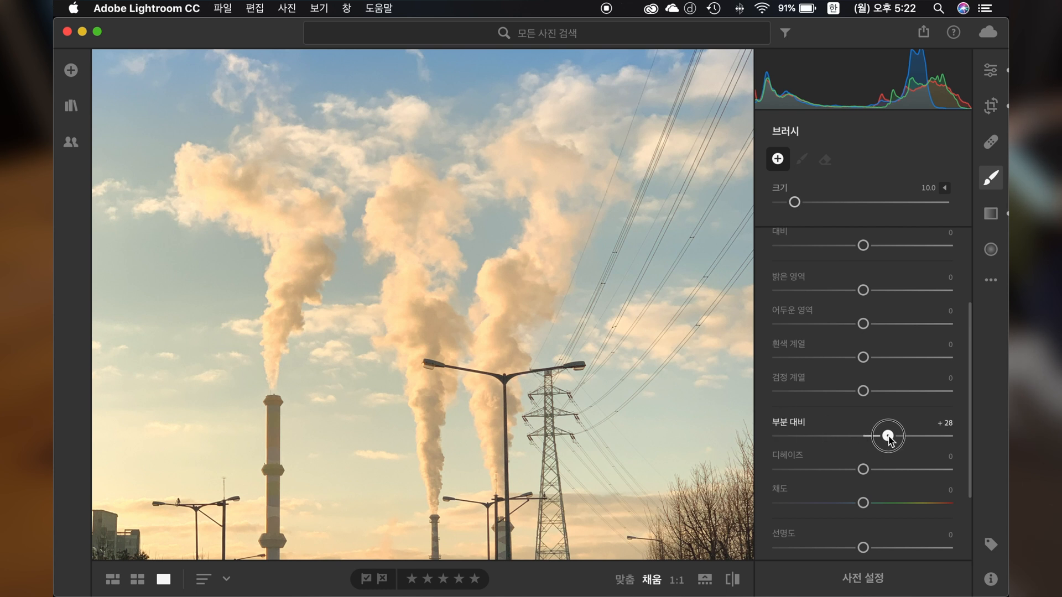
mouse_move(198, 178)
left_mouse_down()
mouse_move(249, 197)
mouse_move(242, 186)
left_mouse_up()
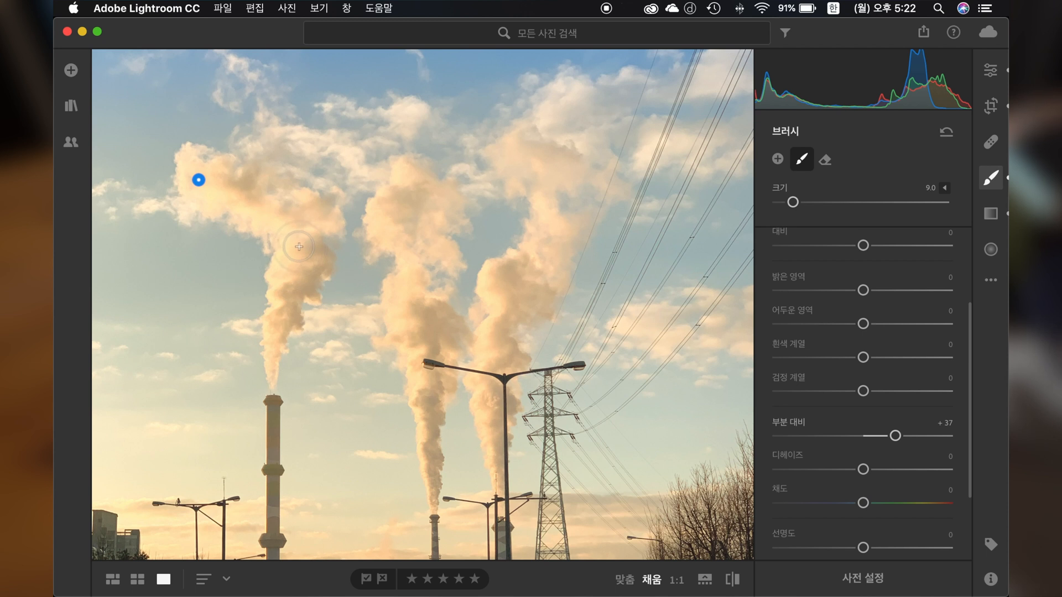
left_click_drag(283, 297, 272, 344)
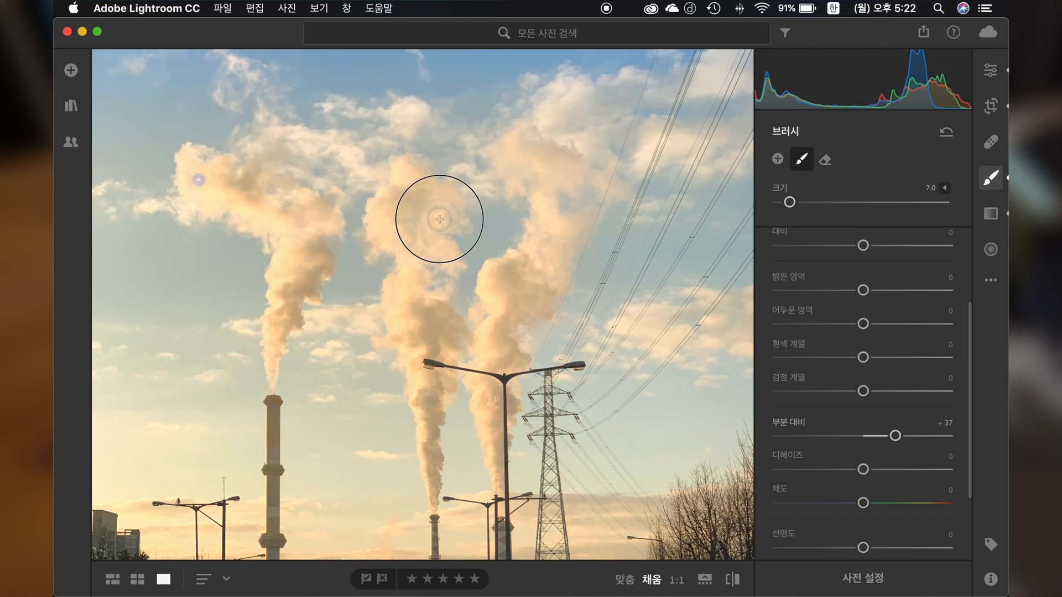
left_click_drag(423, 266, 423, 319)
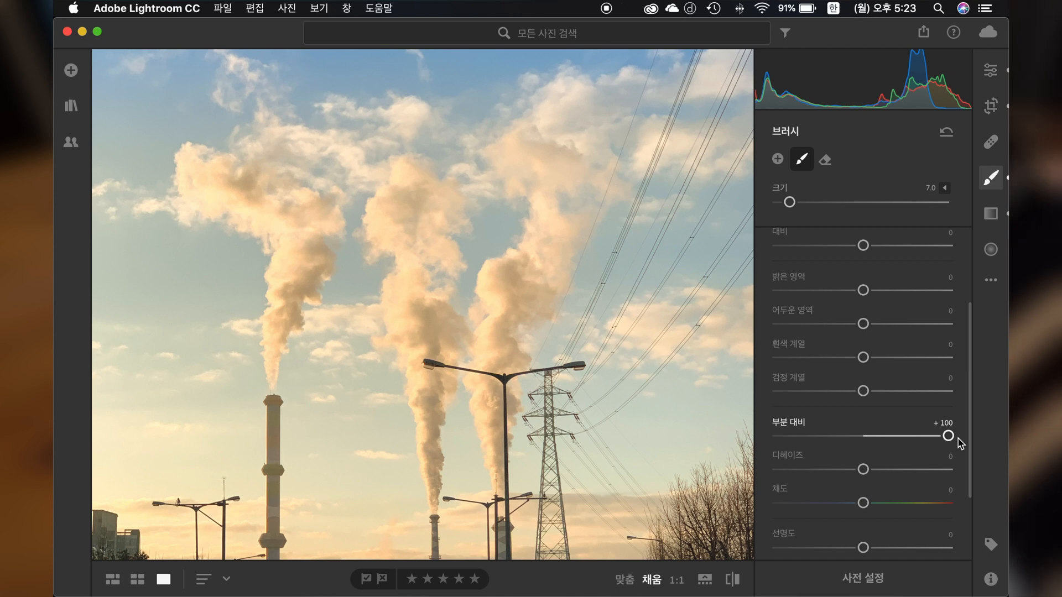
Raise the smoke brush's clarity to +60 and paint over the wider upper smoke with brush size 11.
left_click_drag(947, 437, 752, 440)
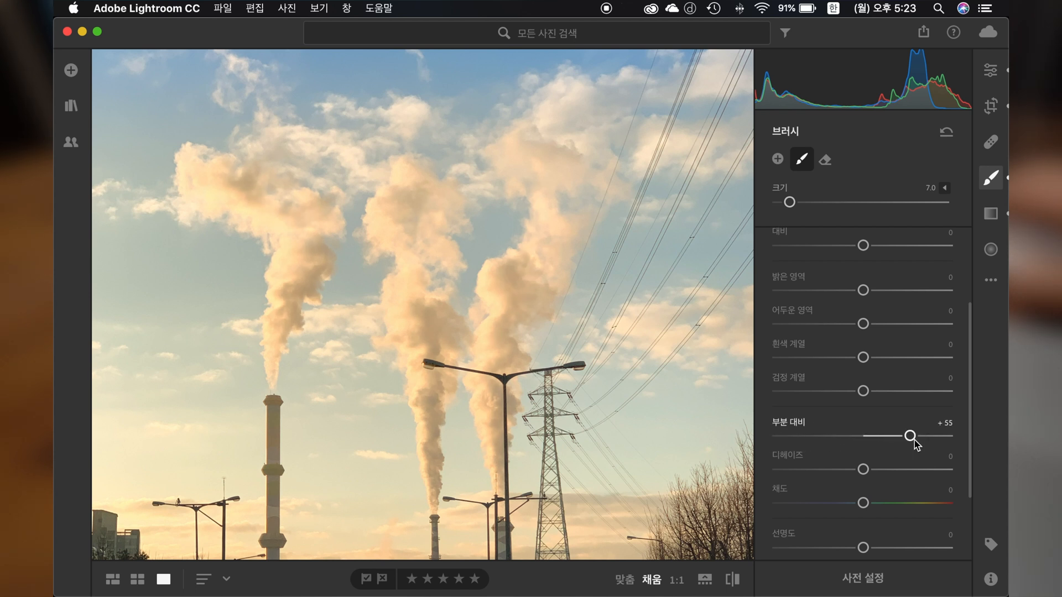
left_click_drag(915, 441, 919, 440)
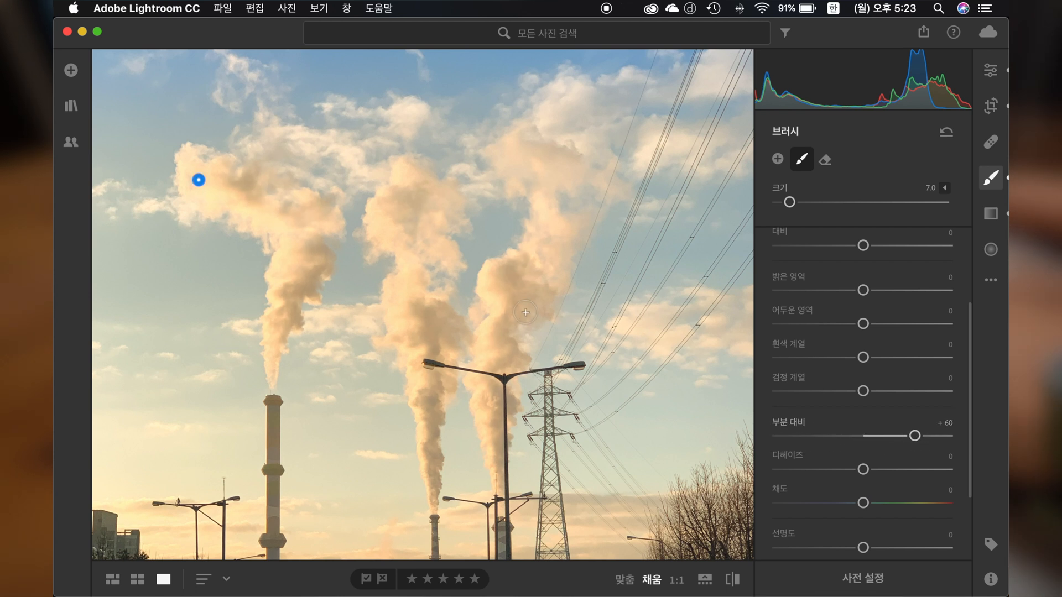
key("bracketright")
mouse_move(291, 161)
left_mouse_down()
mouse_move(326, 167)
mouse_move(313, 163)
mouse_move(307, 184)
left_mouse_up()
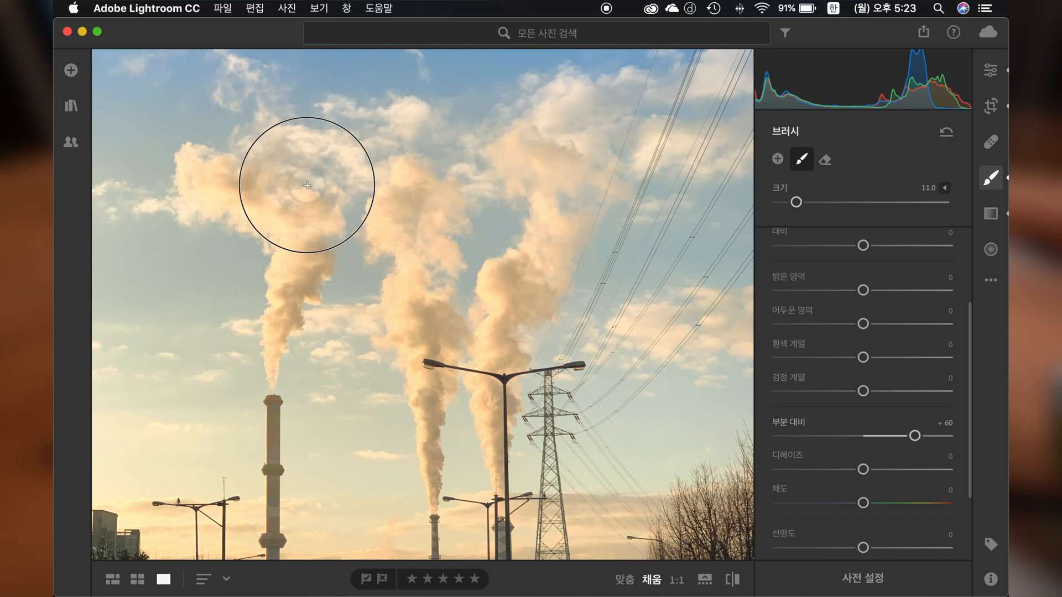
left_click_drag(541, 169, 572, 169)
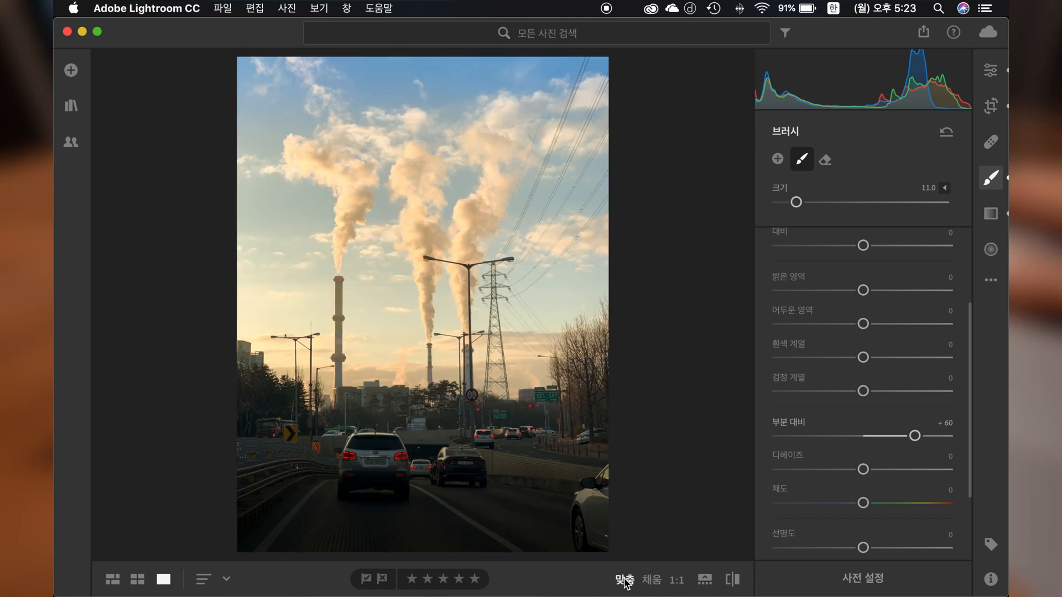
Finish the smoke brush and compare the whole retouched photo with the original.
key("Escape")
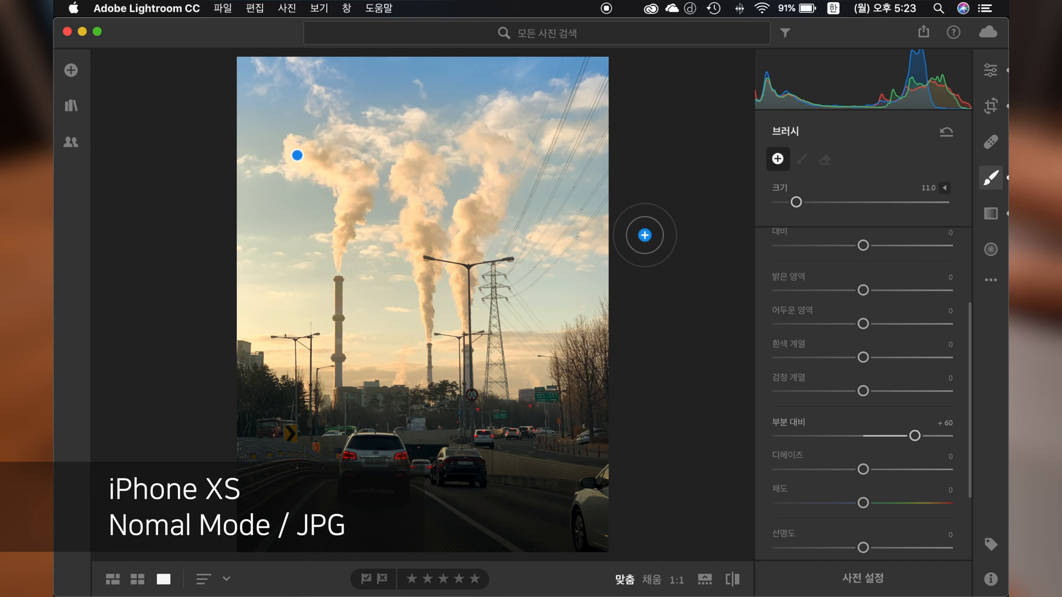
key("Escape")
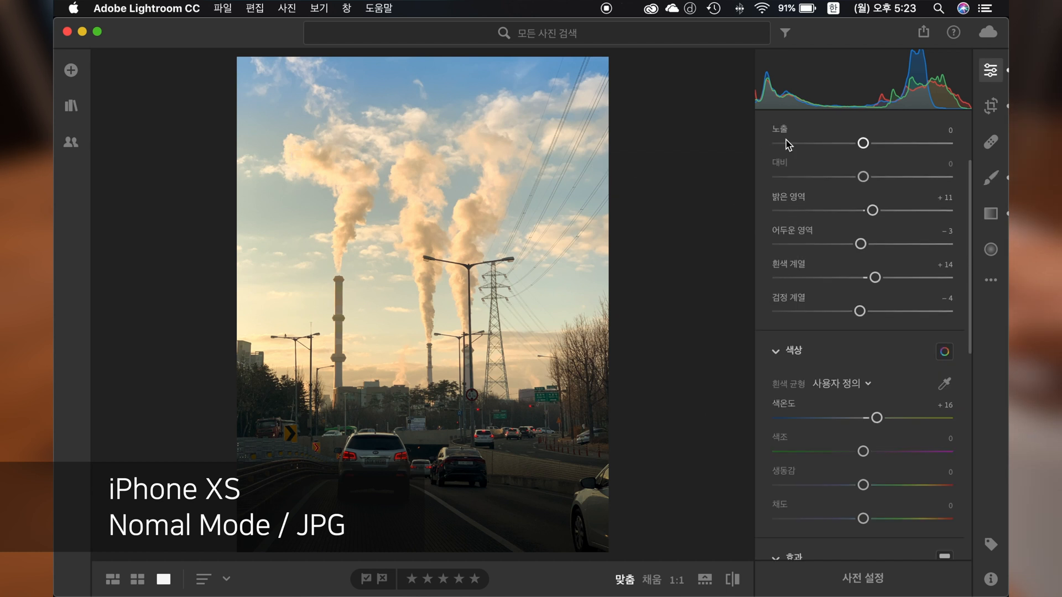
key("backslash")
key("backslash")
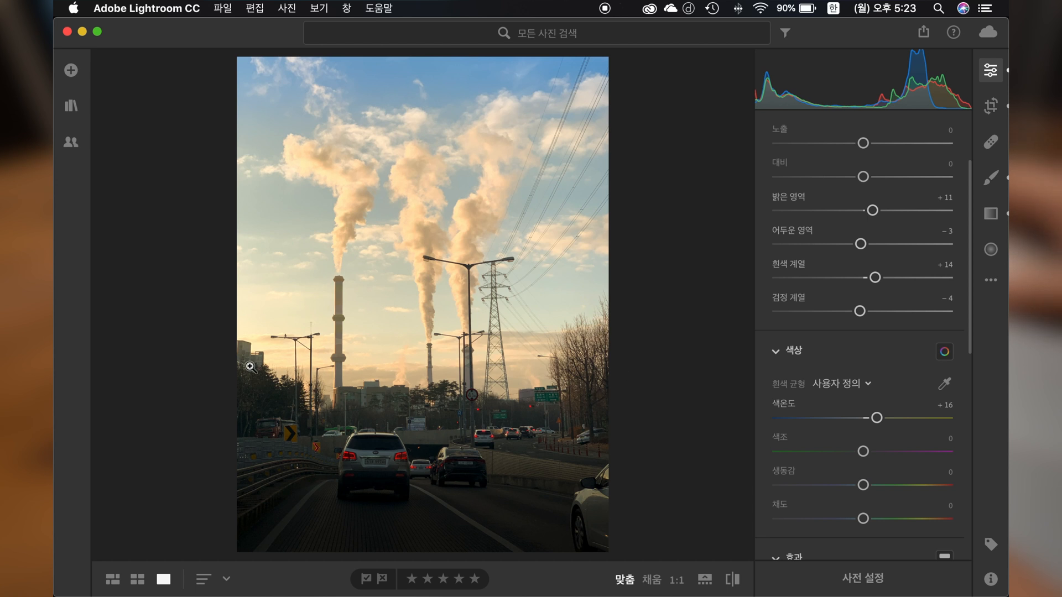
Add a second brush adjustment along the sky at the horizon with clarity reset to 0, temperature +36 and brush size 14.
left_click(991, 180)
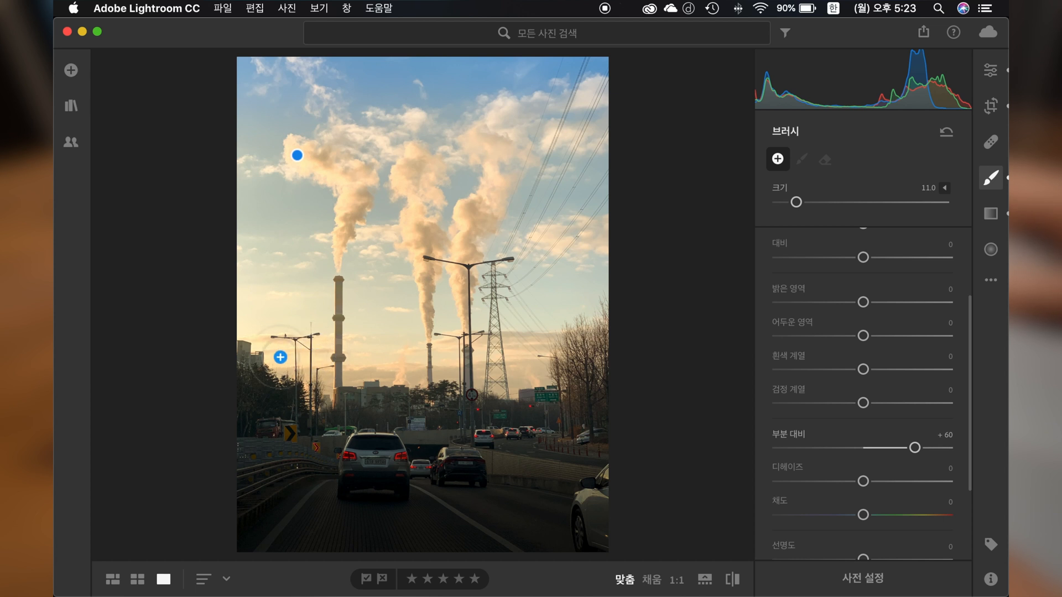
scroll(909, 368, "down", 2)
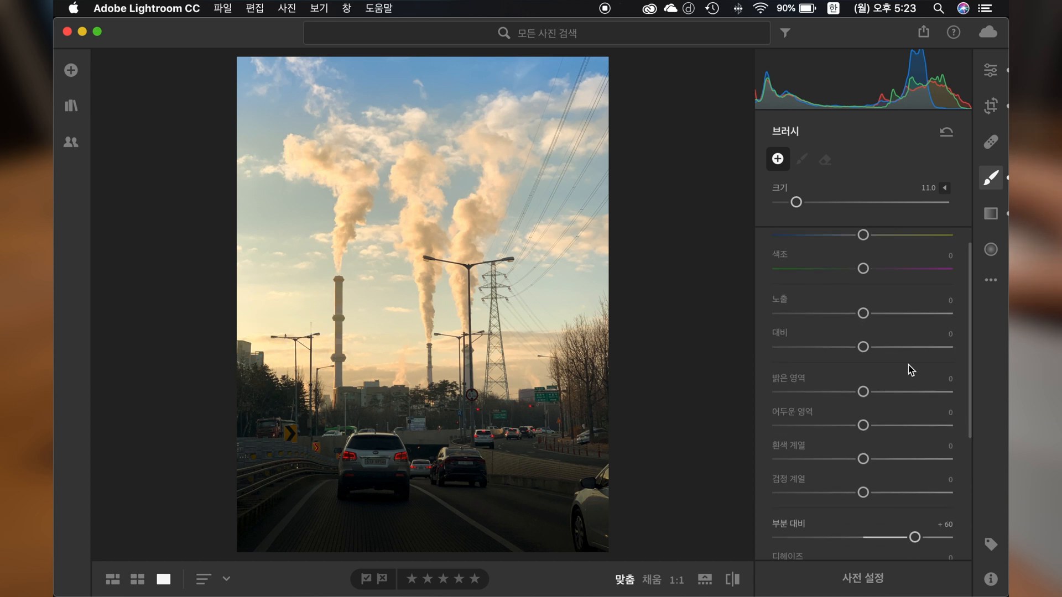
double_click(915, 403)
scroll(887, 374, "up", 5)
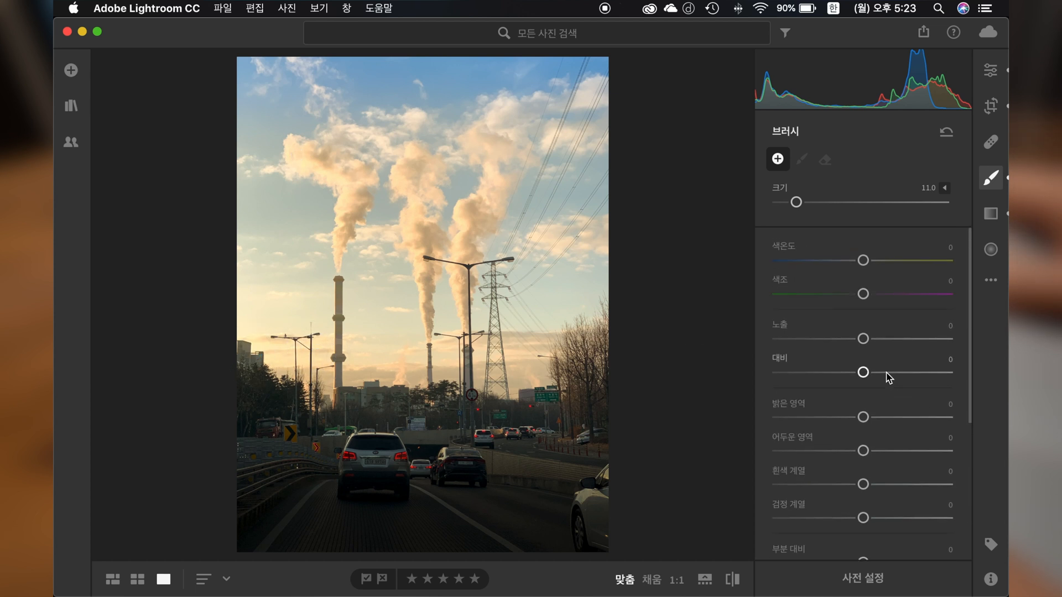
mouse_move(890, 267)
left_mouse_down()
mouse_move(913, 267)
mouse_move(903, 267)
left_mouse_up()
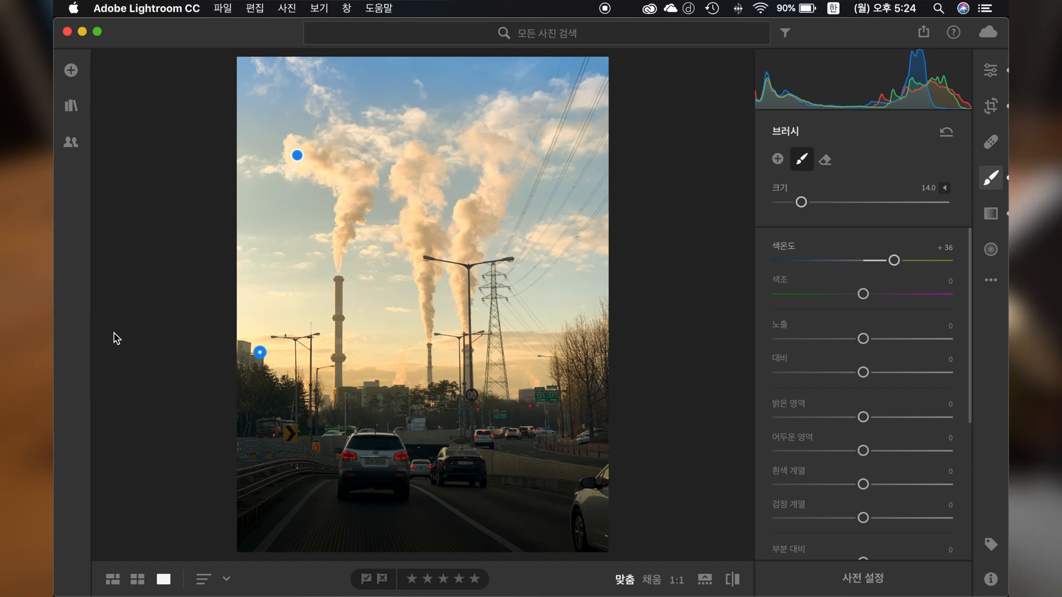
Leave the brush editing and check the warmer horizon against the original photo.
key("e")
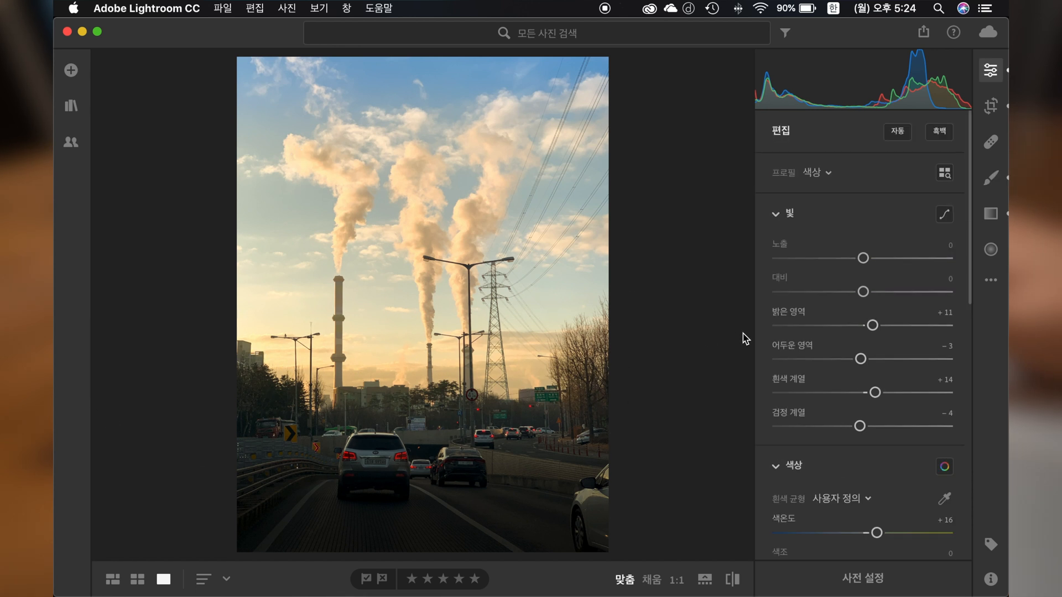
key("backslash")
key("backslash")
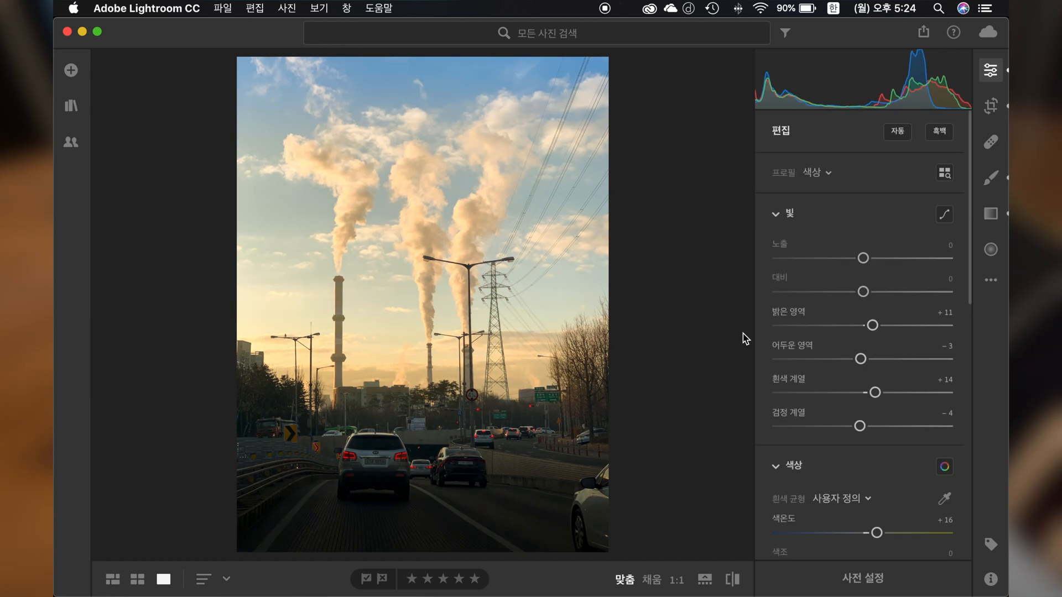
key("backslash")
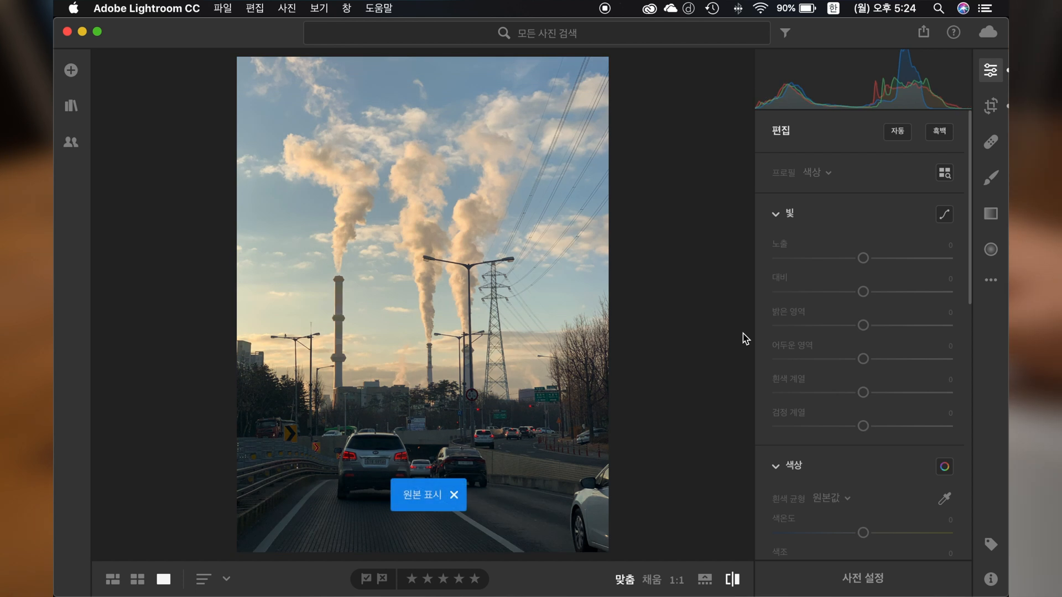
key("backslash")
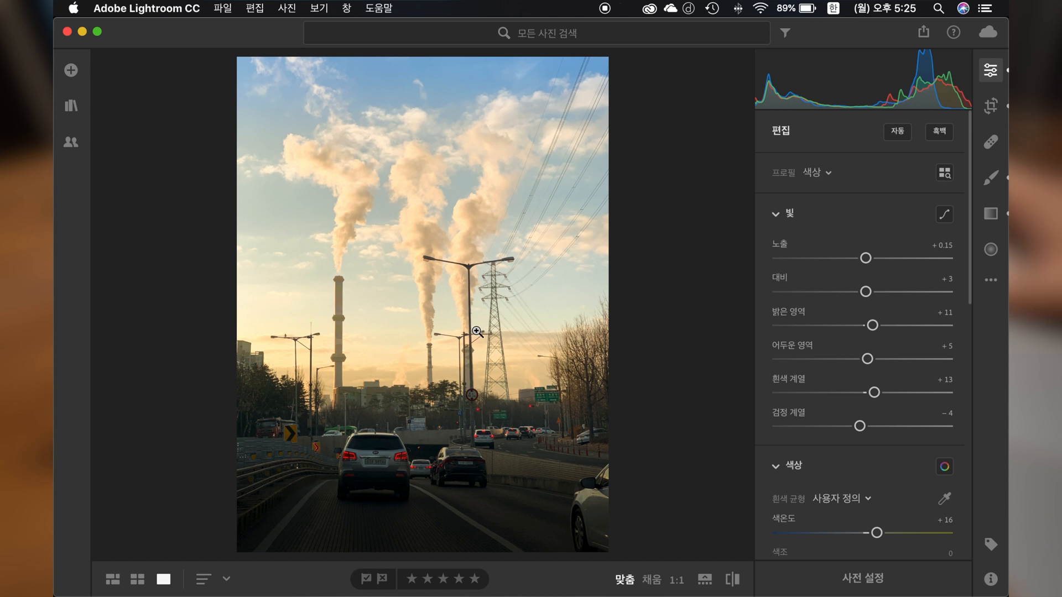
Darken the photo's edges with a vignette of −24.
scroll(905, 345, "down", 5)
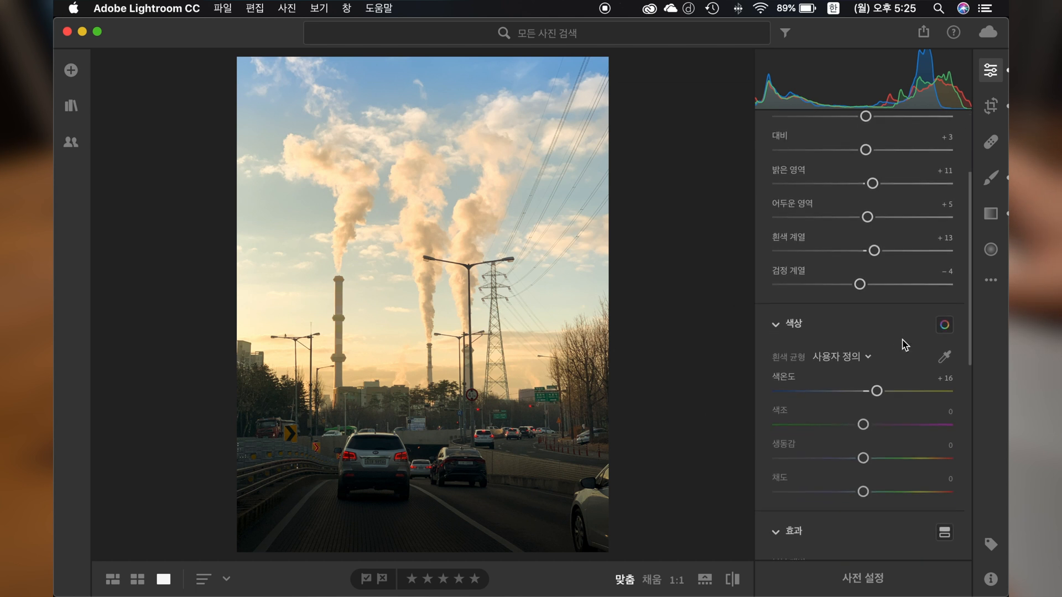
scroll(905, 345, "down", 8)
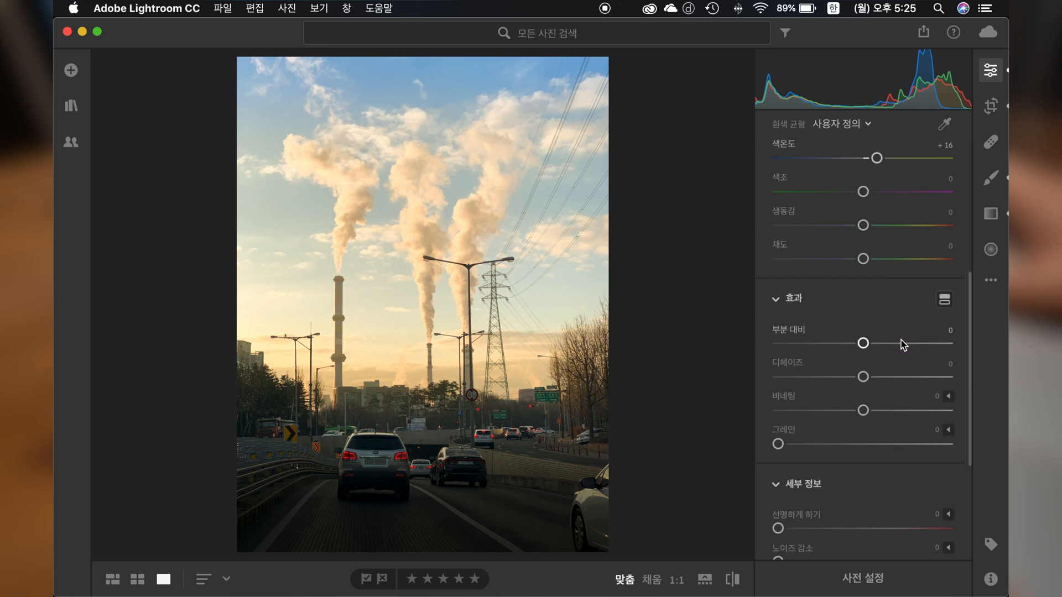
scroll(904, 345, "down", 1)
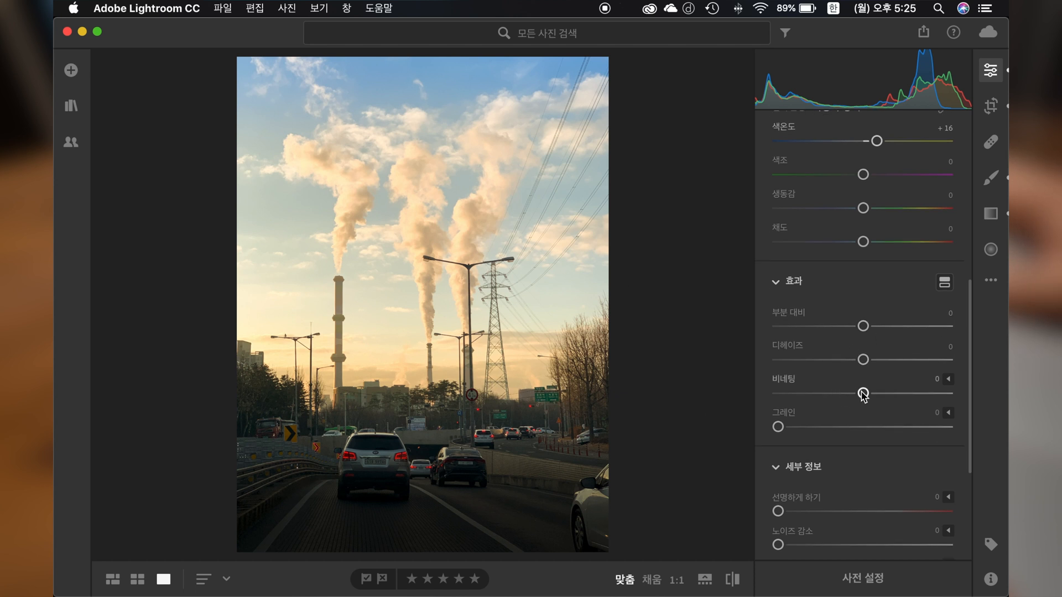
left_click_drag(863, 394, 842, 393)
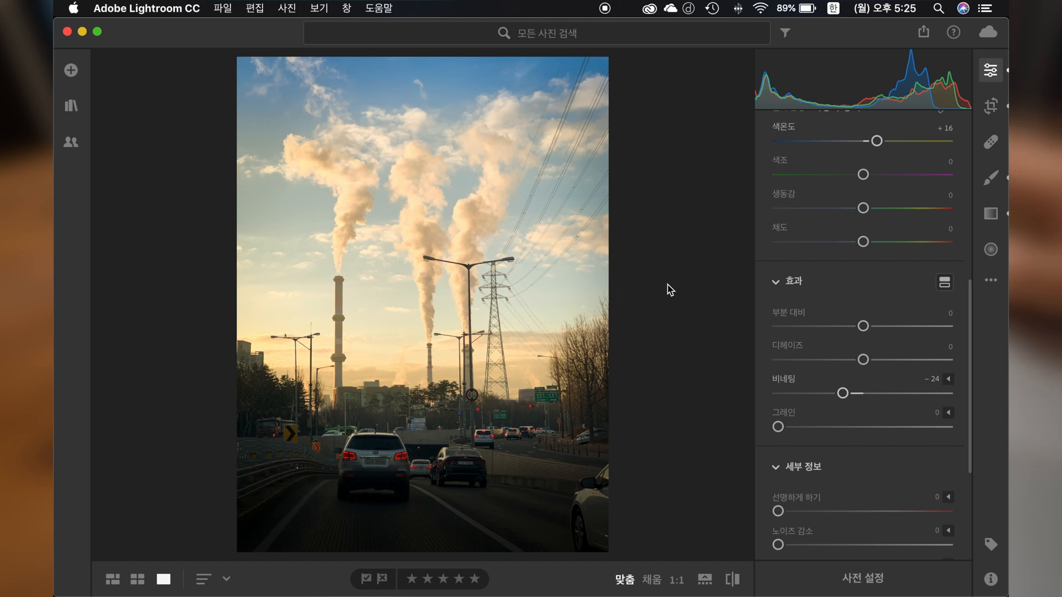
Compare the vignetted final version with the original photo several times.
key("backslash")
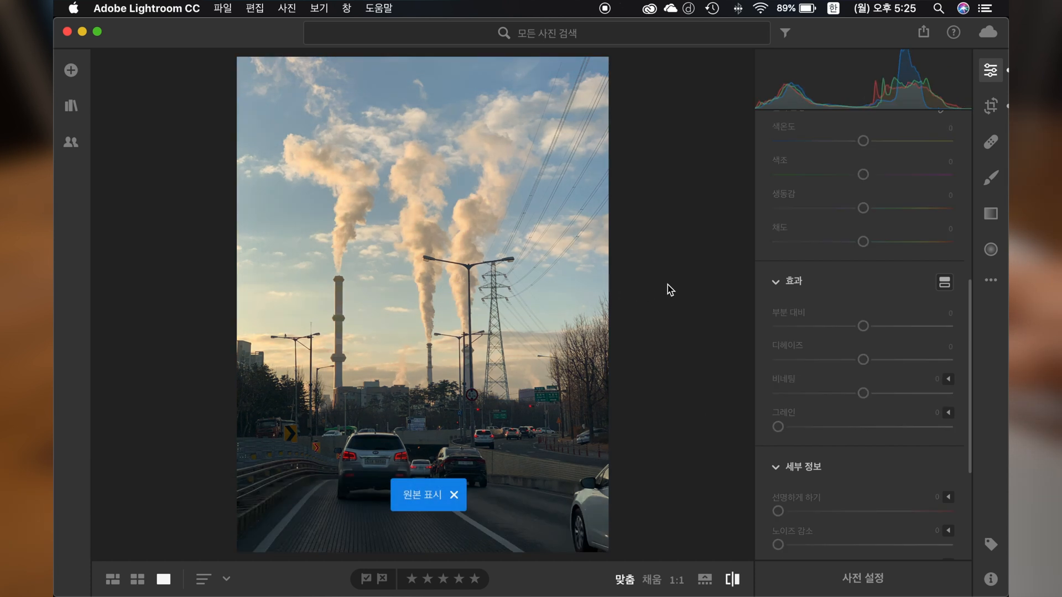
key("backslash")
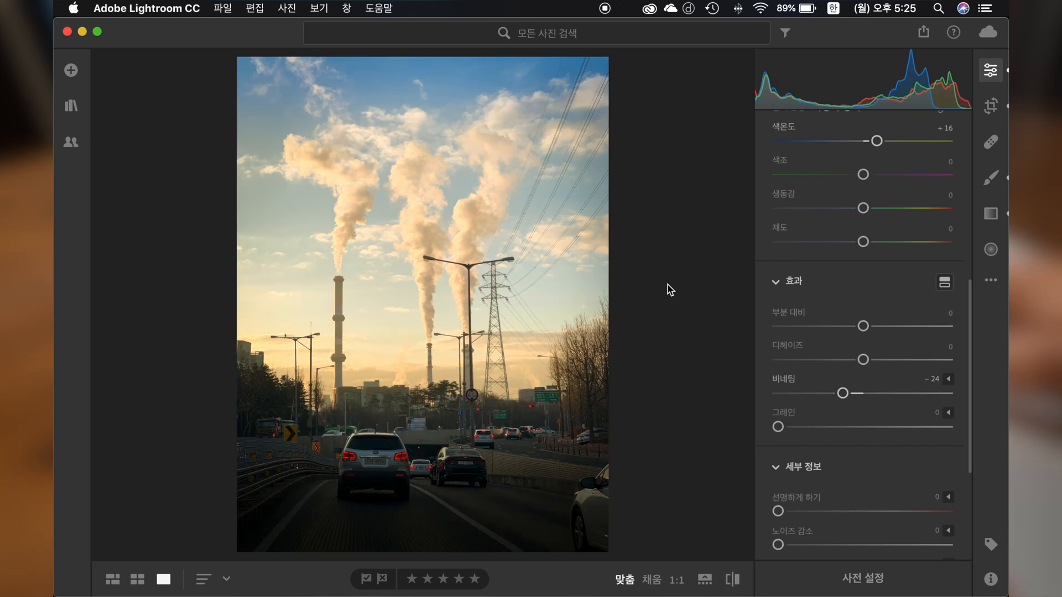
key("backslash")
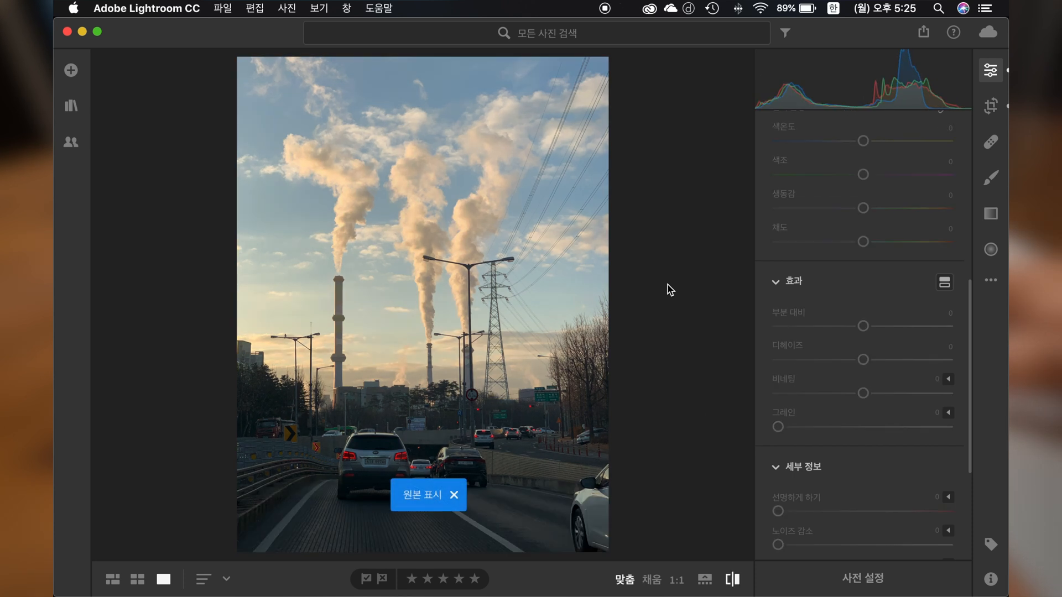
key("backslash")
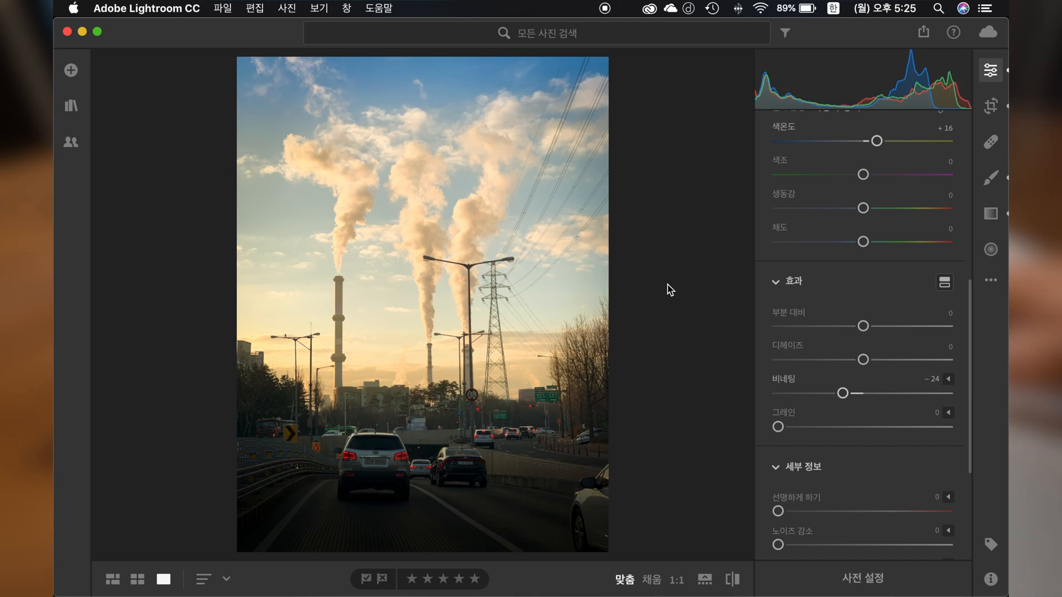
key("backslash")
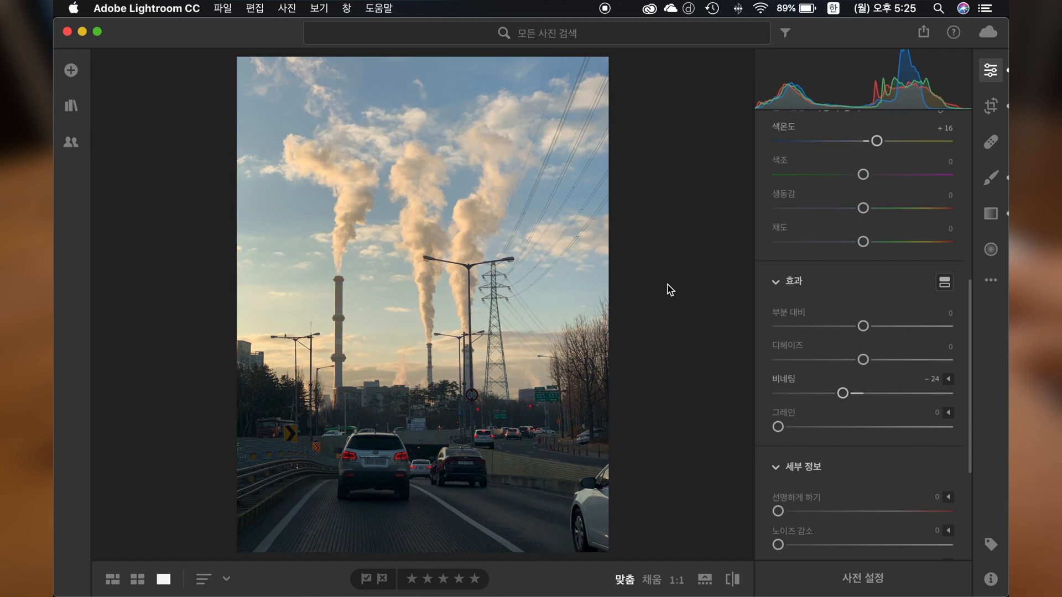
key("backslash")
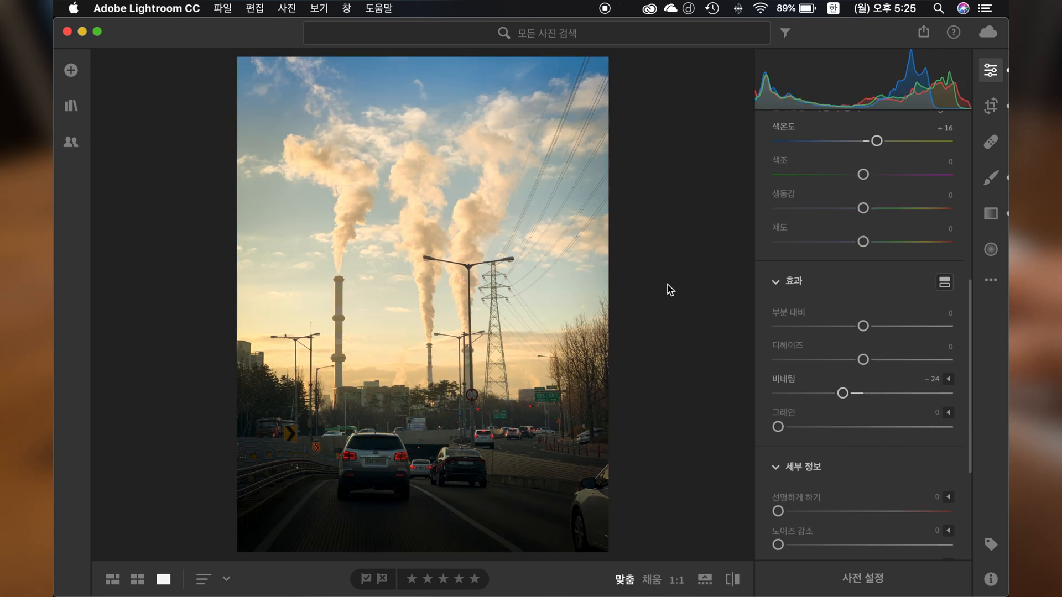